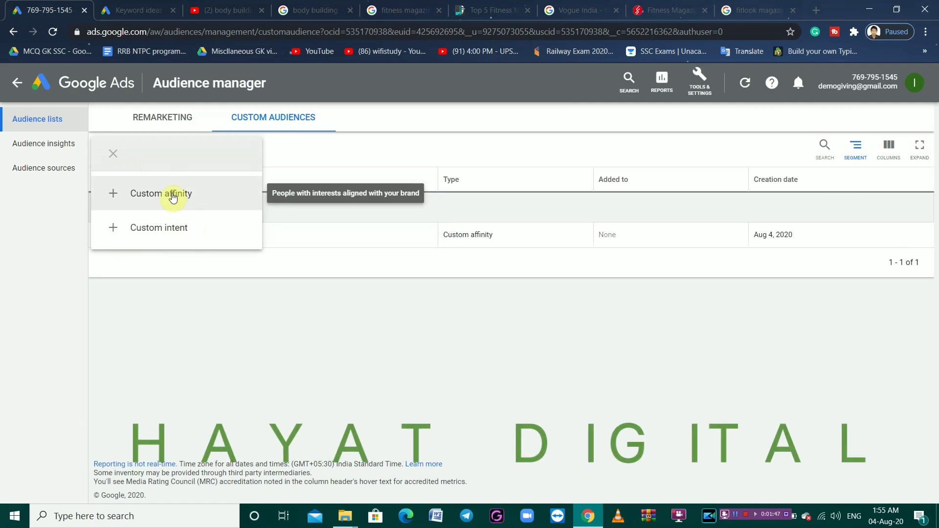
# Start a new custom affinity audience and name it "fitness custom affinity".
pyautogui.click(173, 195)
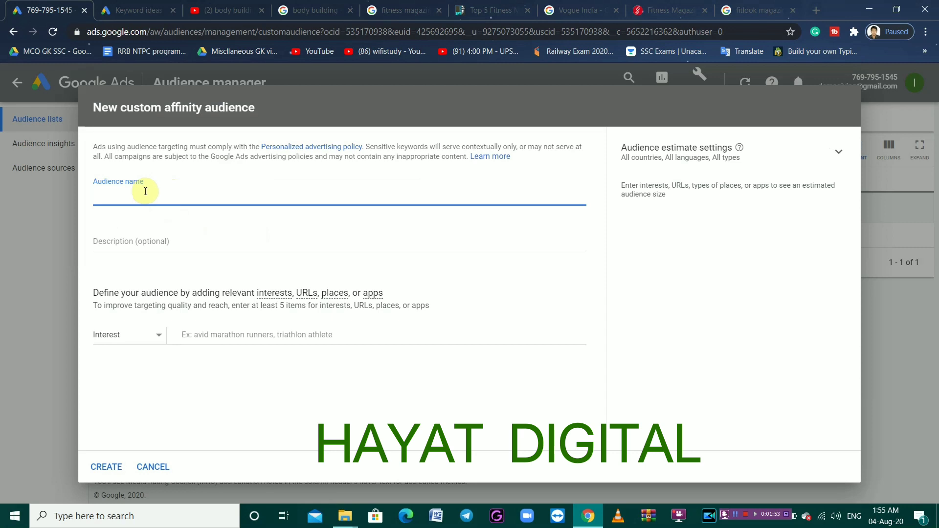
pyautogui.write('fit')
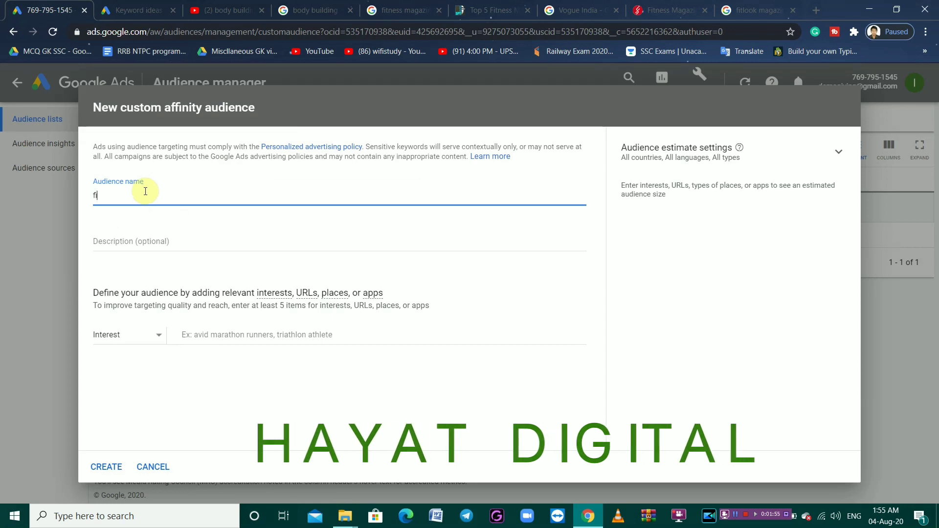
pyautogui.write('ness')
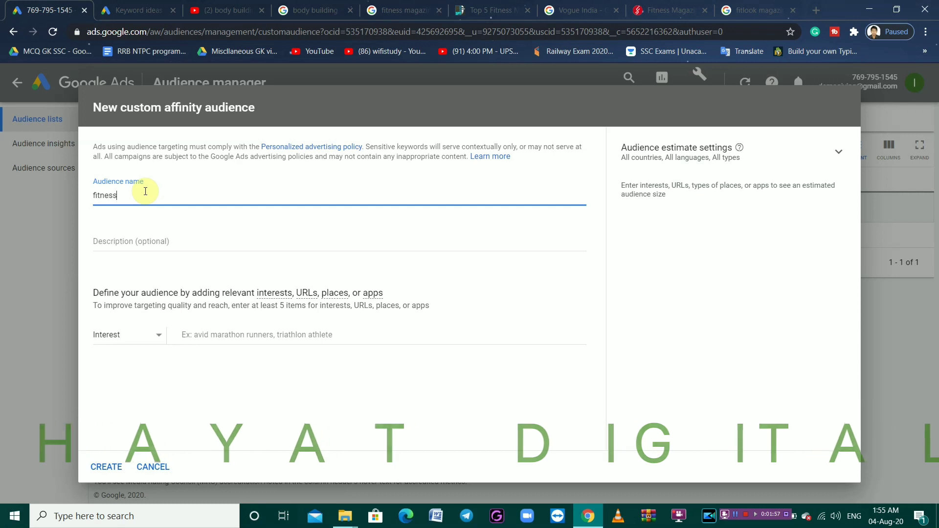
pyautogui.write(' custom affinity')
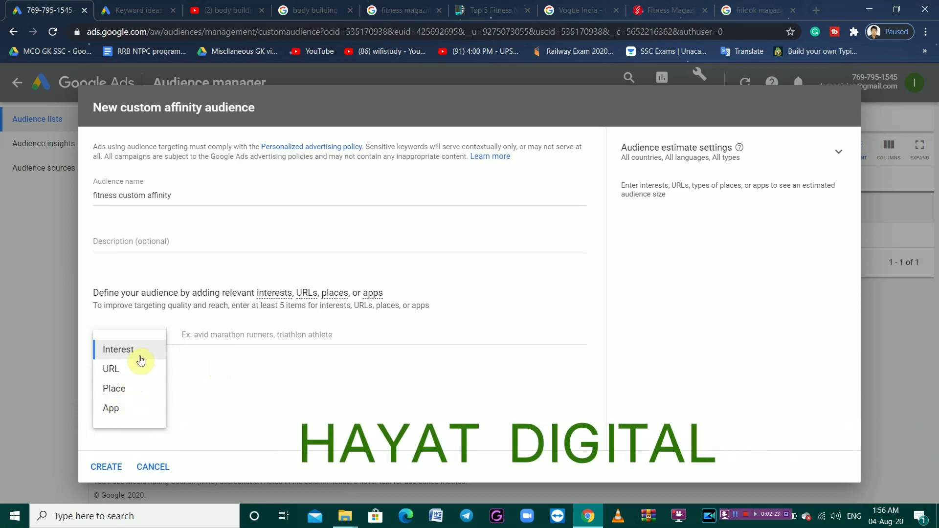
# Add "body buildiing" as an interest for the audience.
pyautogui.click(140, 358)
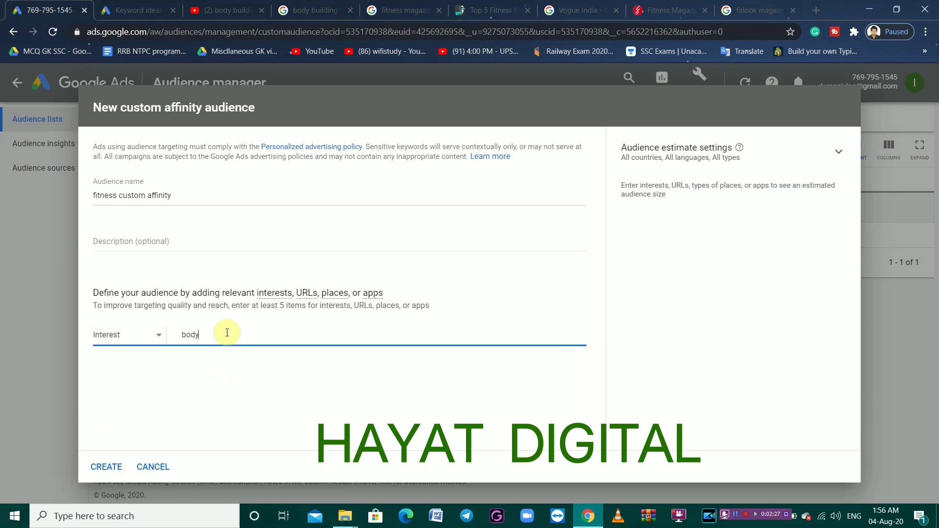
pyautogui.click(227, 332)
pyautogui.write('body buin')
pyautogui.press('BackSpace')
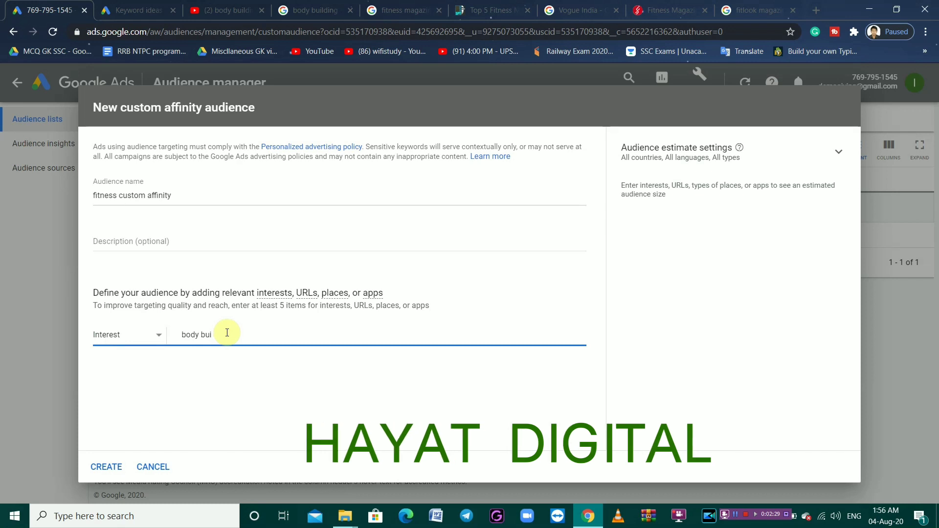
pyautogui.write('ldn')
pyautogui.press('BackSpace')
pyautogui.write('ing')
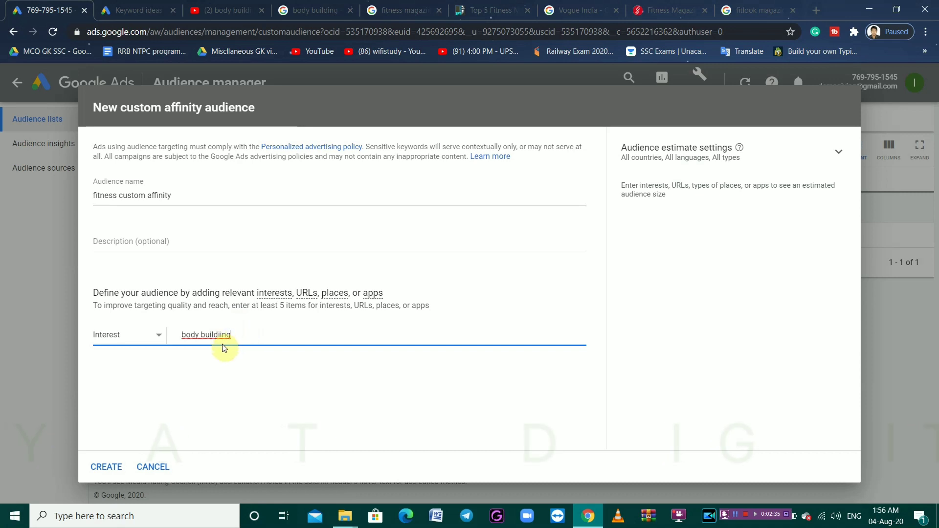
pyautogui.press('Return')
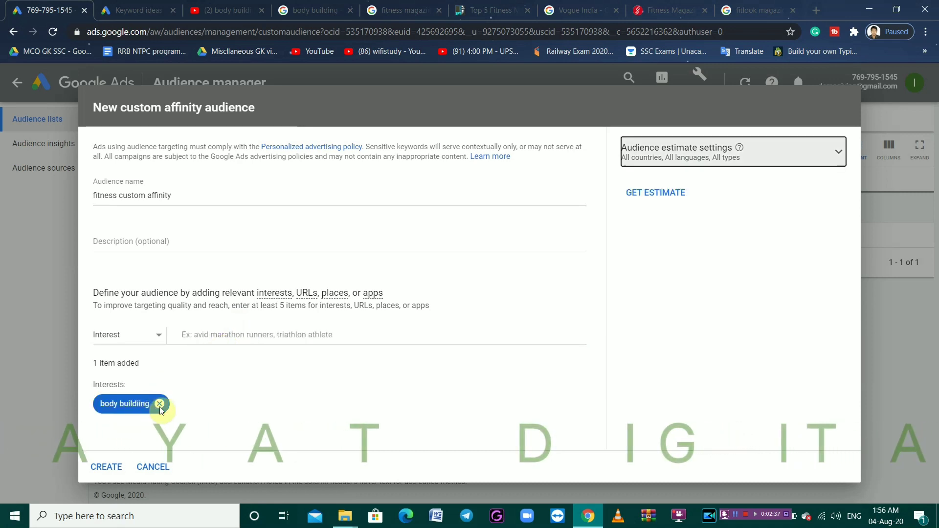
# Add a second interest, "body building in india", to the audience.
pyautogui.click(200, 335)
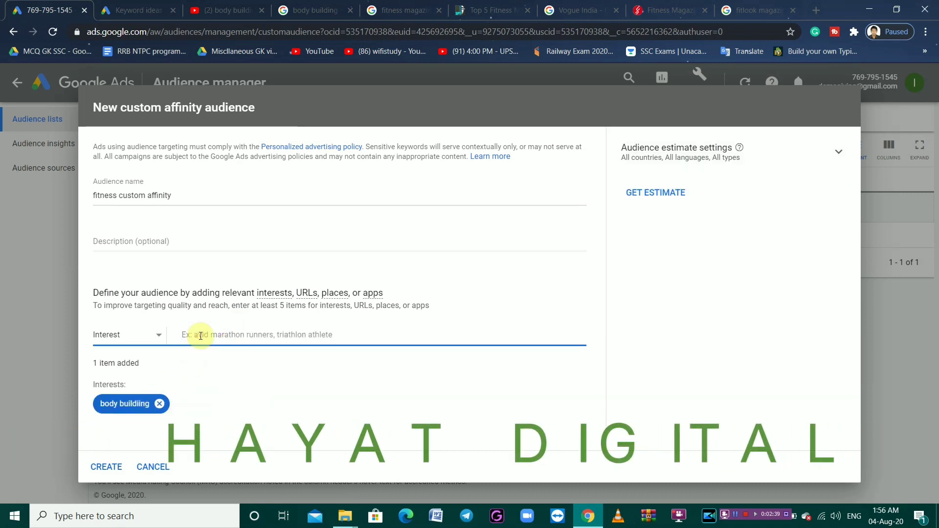
pyautogui.write('body buil')
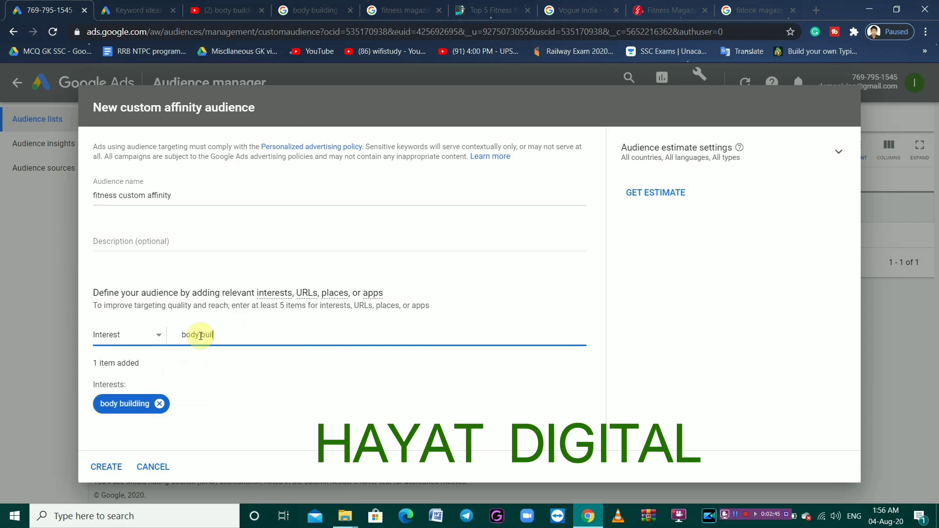
pyautogui.write('ding in i')
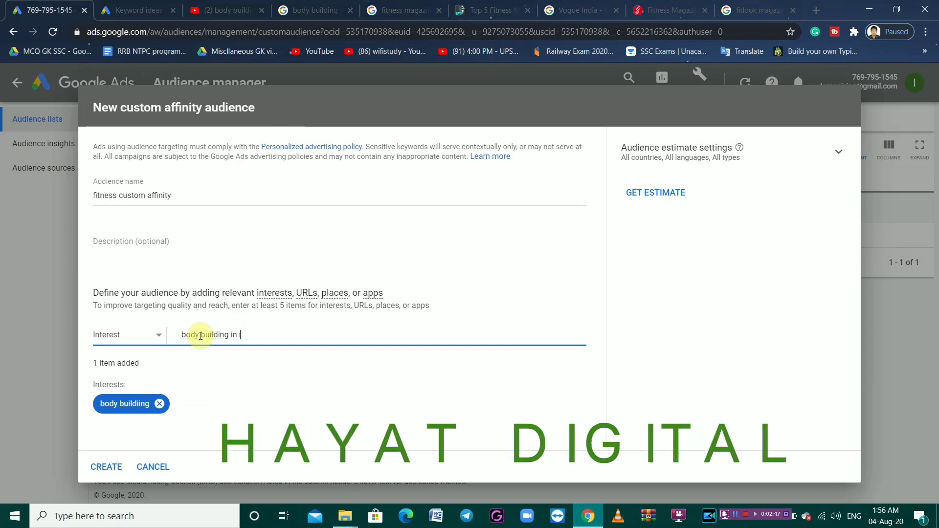
pyautogui.write('ndia')
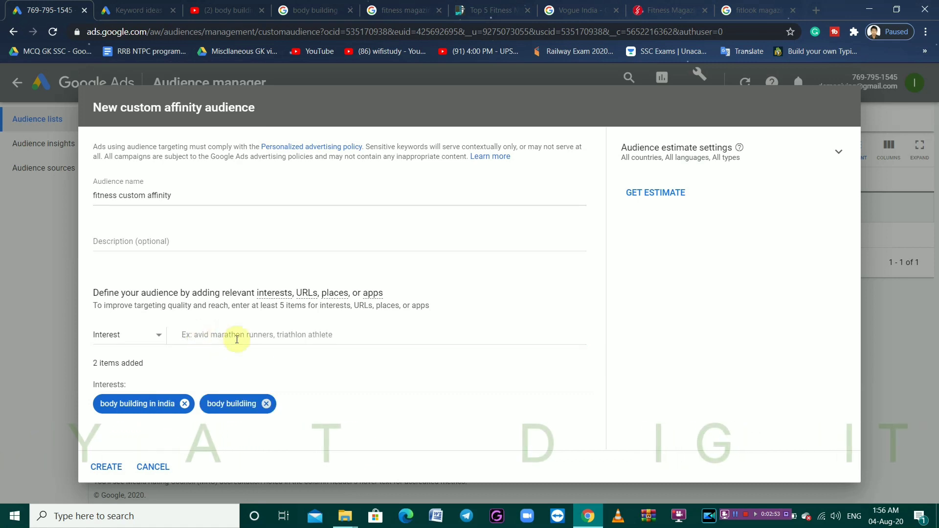
# Add a third interest, "best exercises for fat burning", to the audience.
pyautogui.click(293, 332)
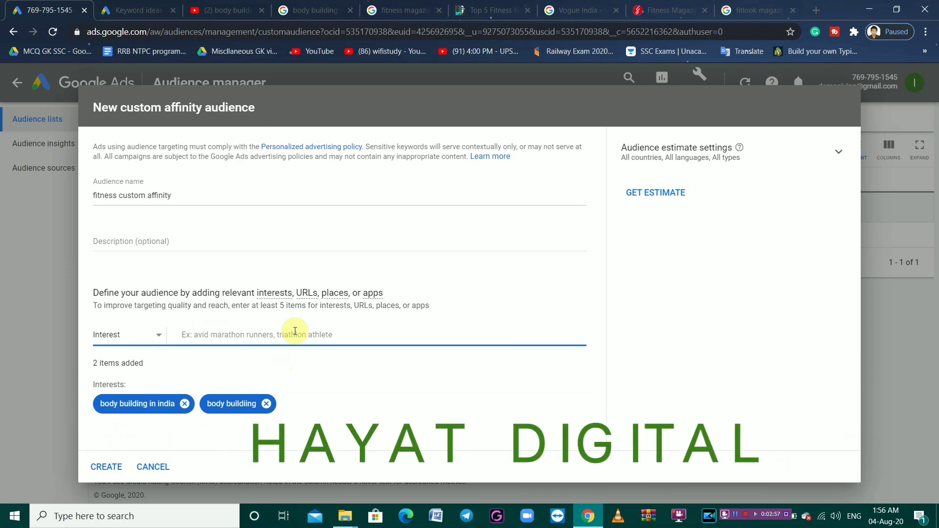
pyautogui.write('best exe')
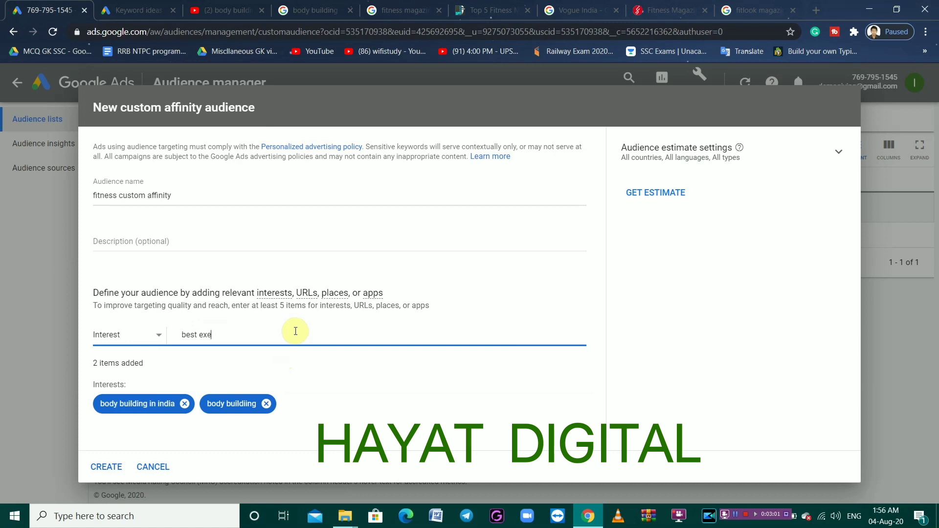
pyautogui.write('rcise')
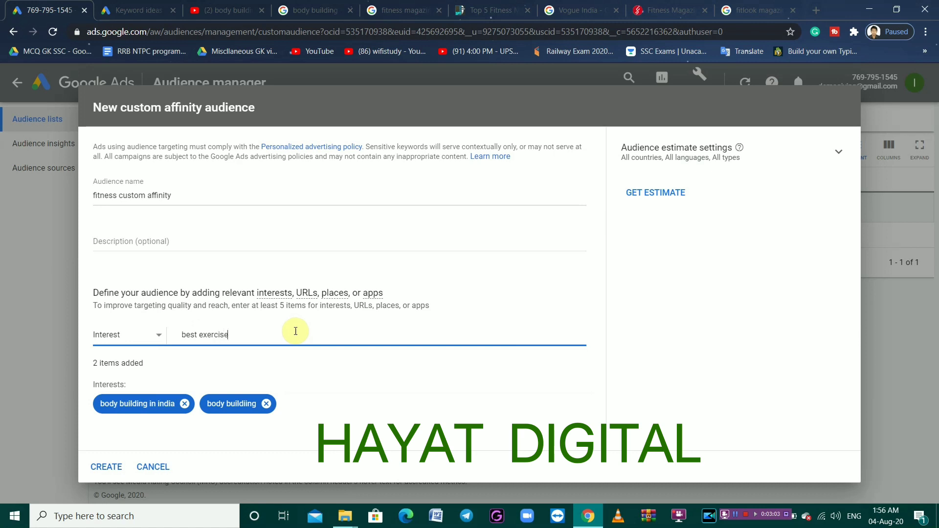
pyautogui.write('s for ')
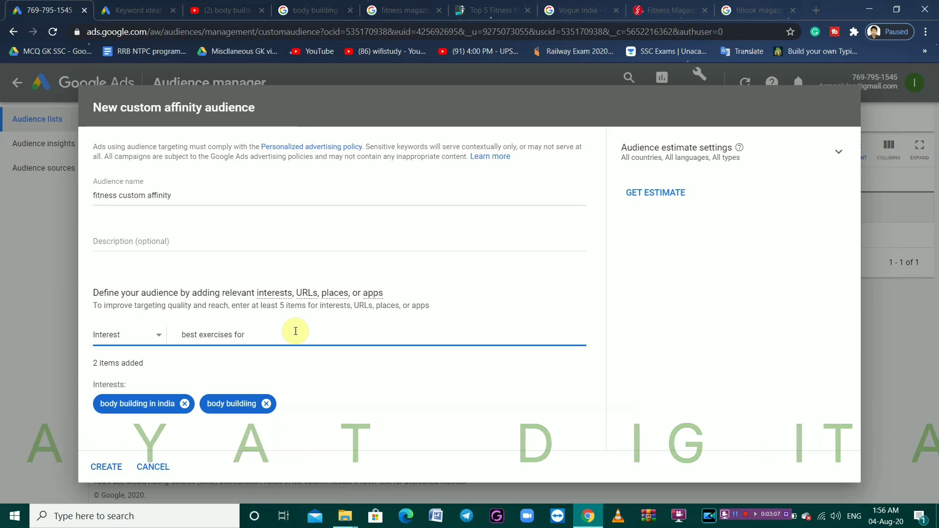
pyautogui.write('fat burn')
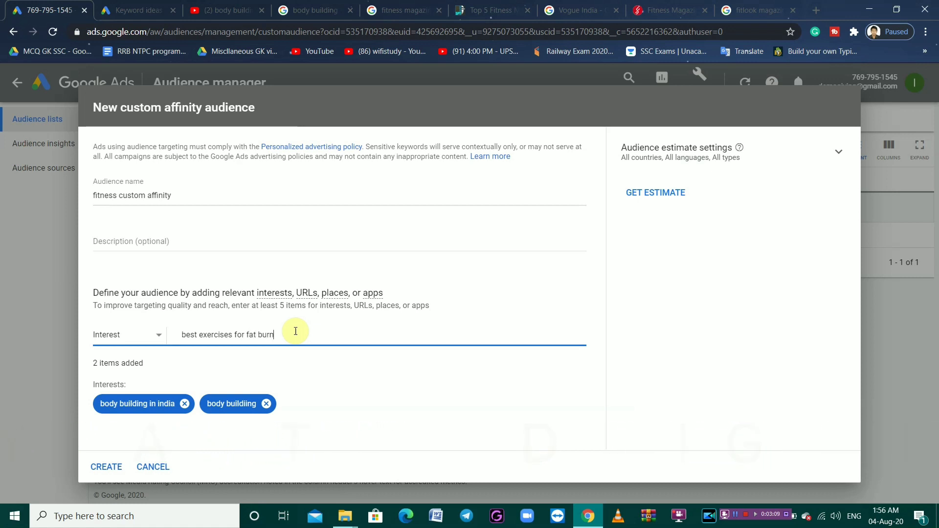
pyautogui.write('ing')
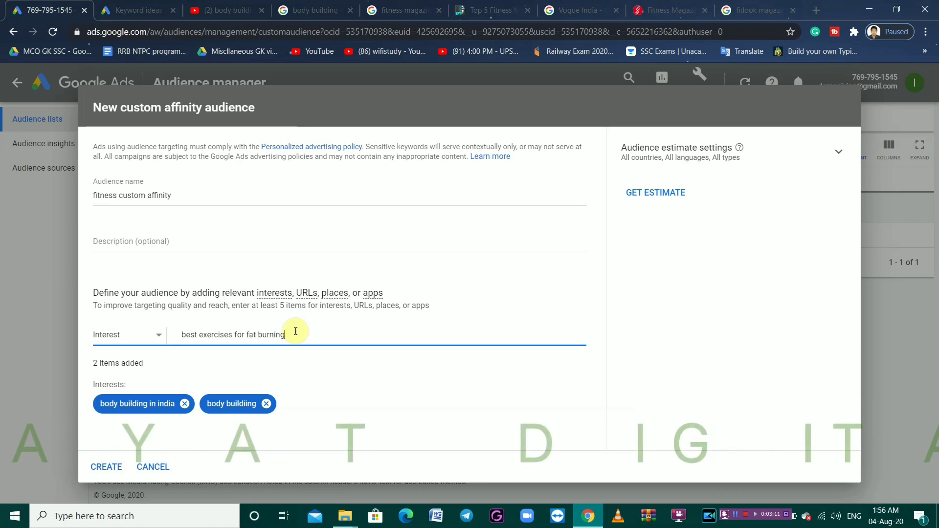
pyautogui.press('Return')
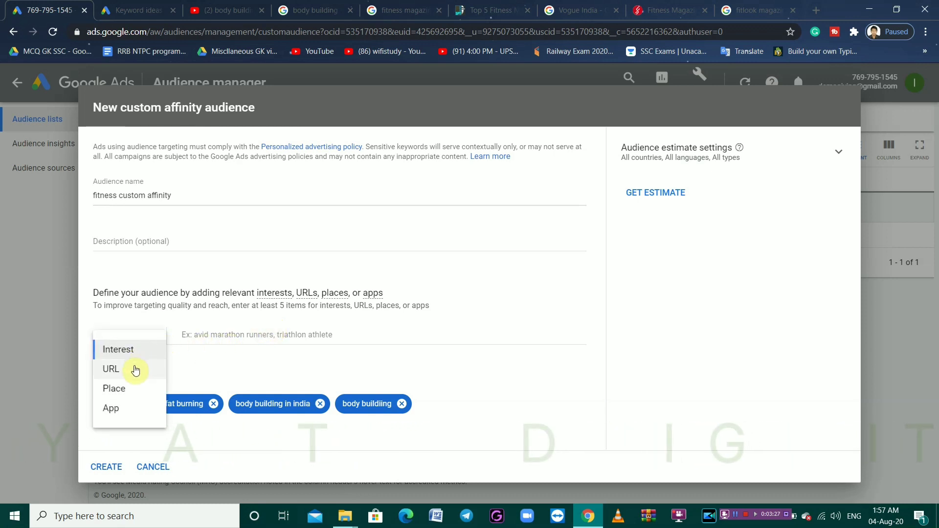
# Change the type of audience item being added to URL and get ready to enter an address.
pyautogui.click(135, 369)
pyautogui.click(200, 333)
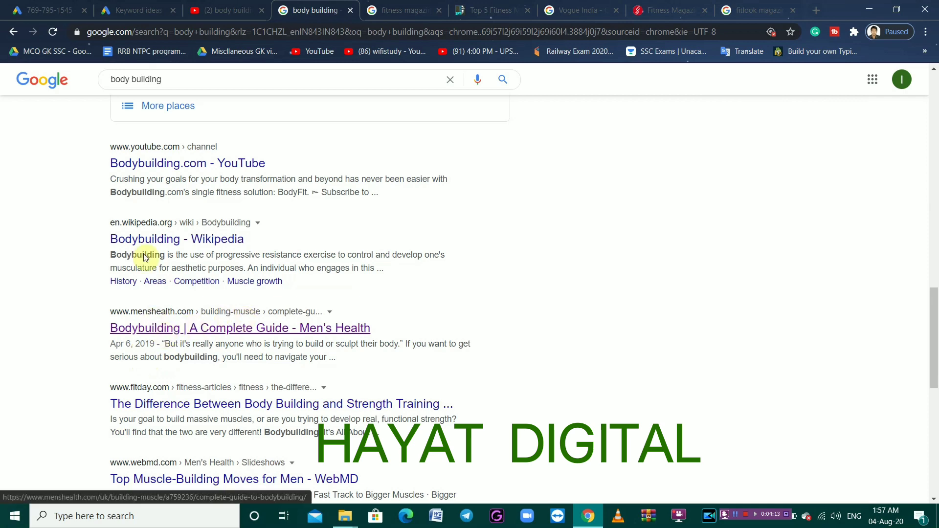
# In the Google results for "body building", open the Men's Health bodybuilding guide in a new tab and view it.
pyautogui.scroll(-1, 64, 340)
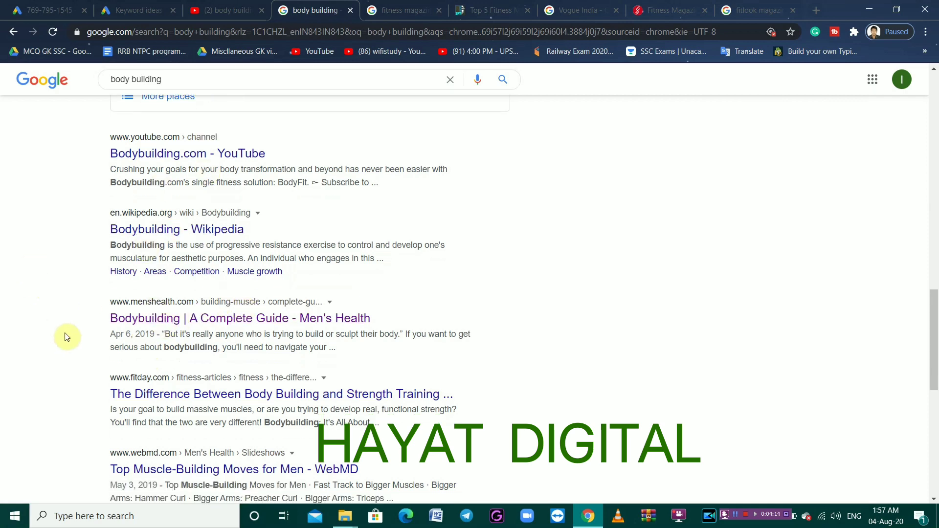
pyautogui.scroll(-2, 178, 415)
pyautogui.scroll(-1, 176, 431)
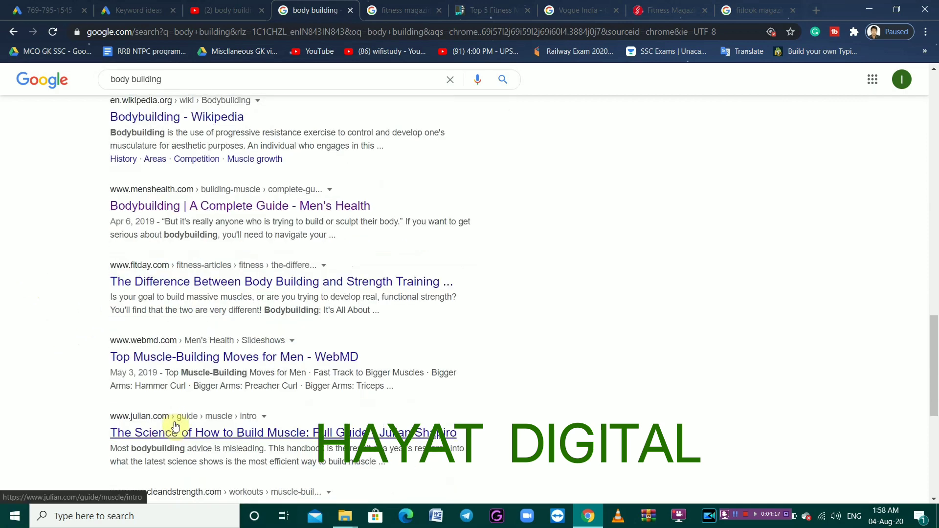
pyautogui.scroll(1, 172, 410)
pyautogui.scroll(3, 172, 409)
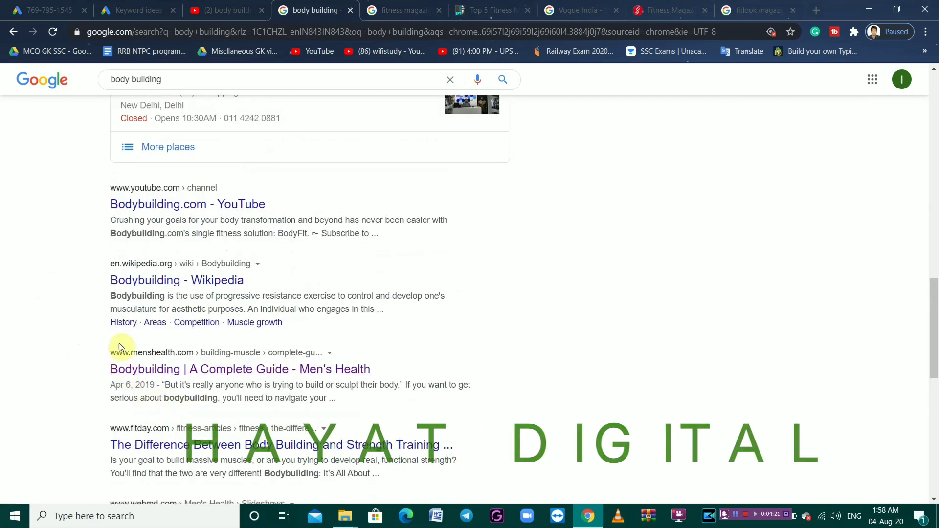
pyautogui.rightClick(153, 359)
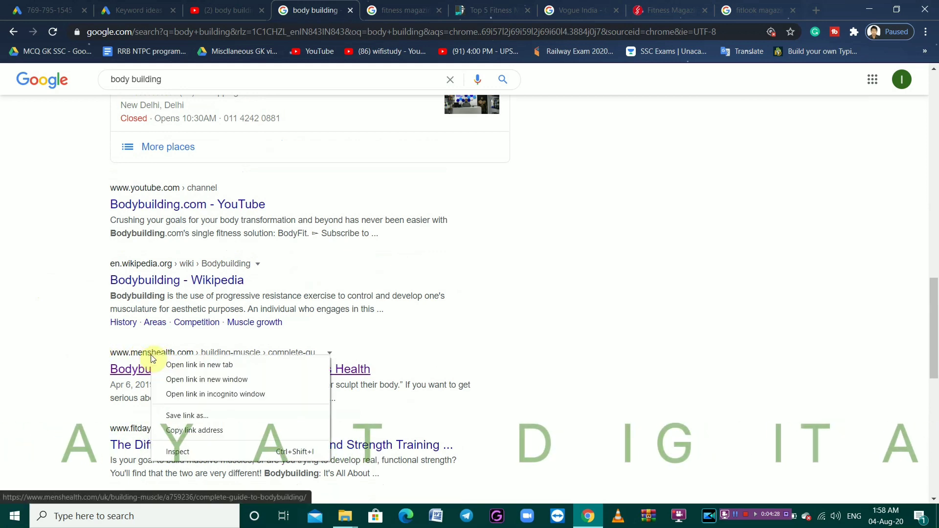
pyautogui.click(175, 365)
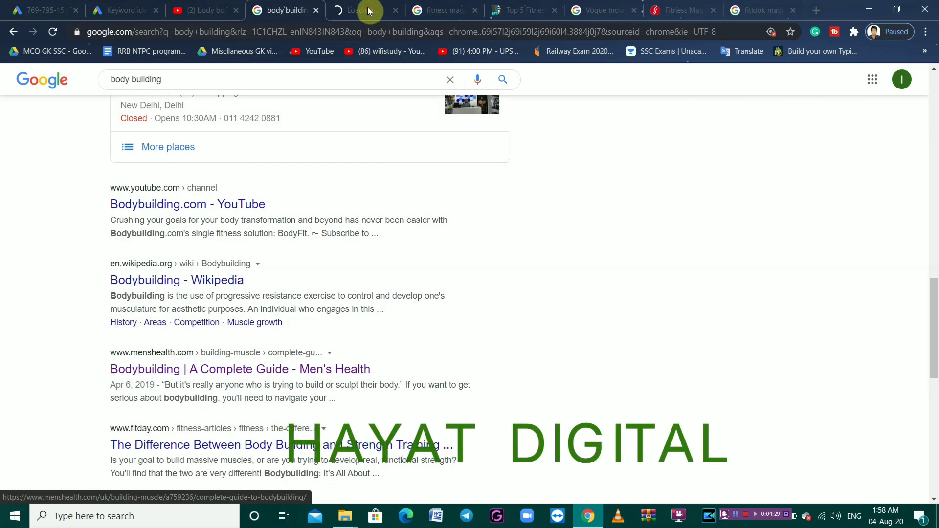
pyautogui.click(368, 11)
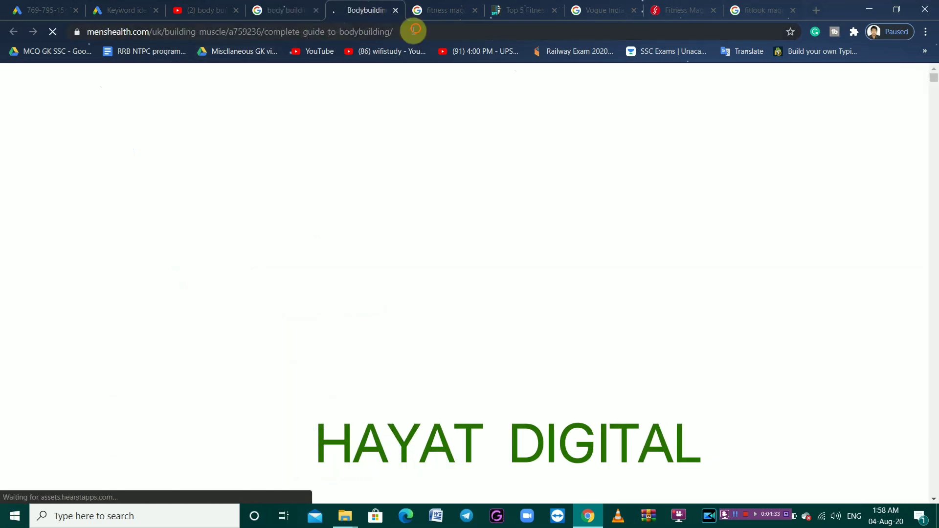
pyautogui.click(410, 33)
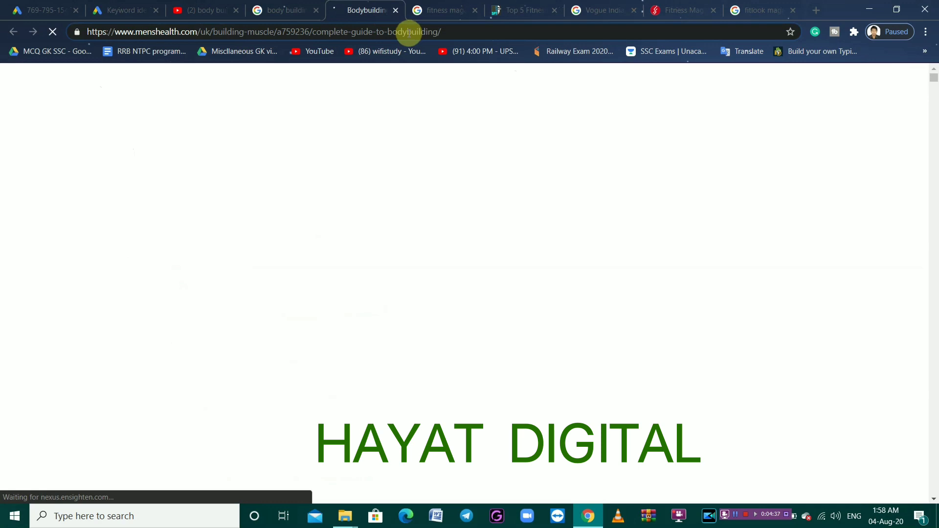
pyautogui.press('BackSpace')
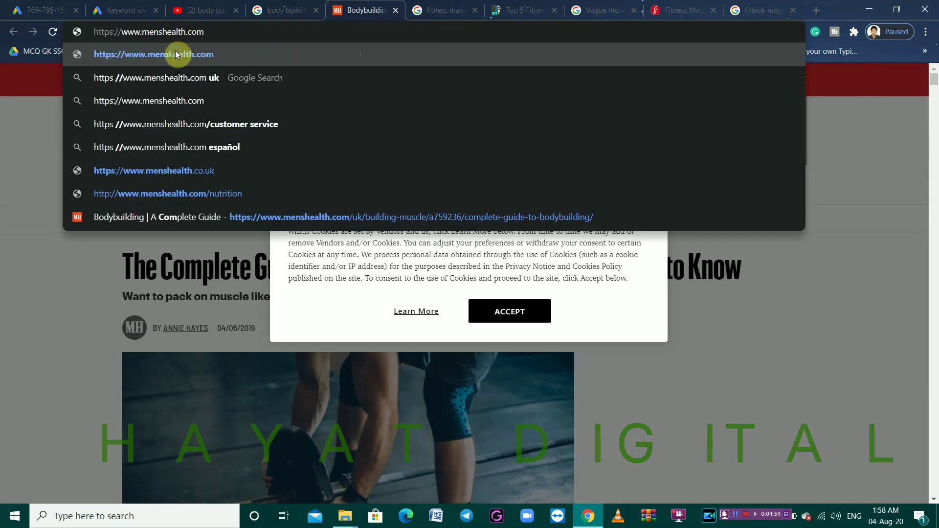
pyautogui.rightClick(213, 37)
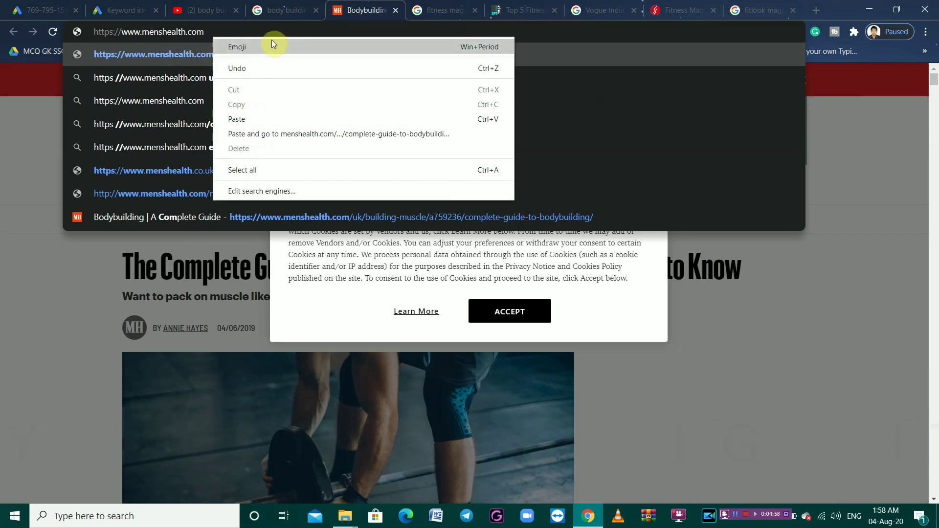
pyautogui.click(574, 26)
pyautogui.doubleClick(556, 31)
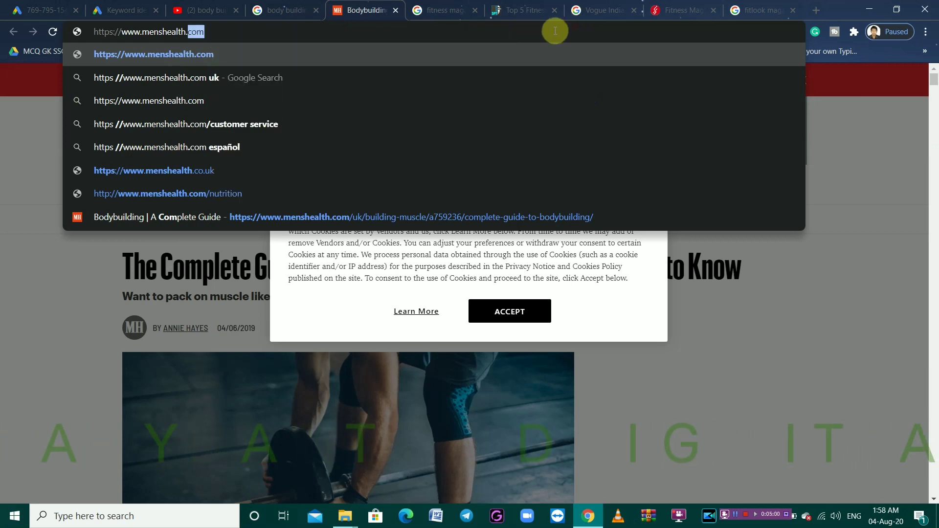
pyautogui.moveTo(555, 31); pyautogui.dragTo(93, 31)
pyautogui.rightClick(124, 29)
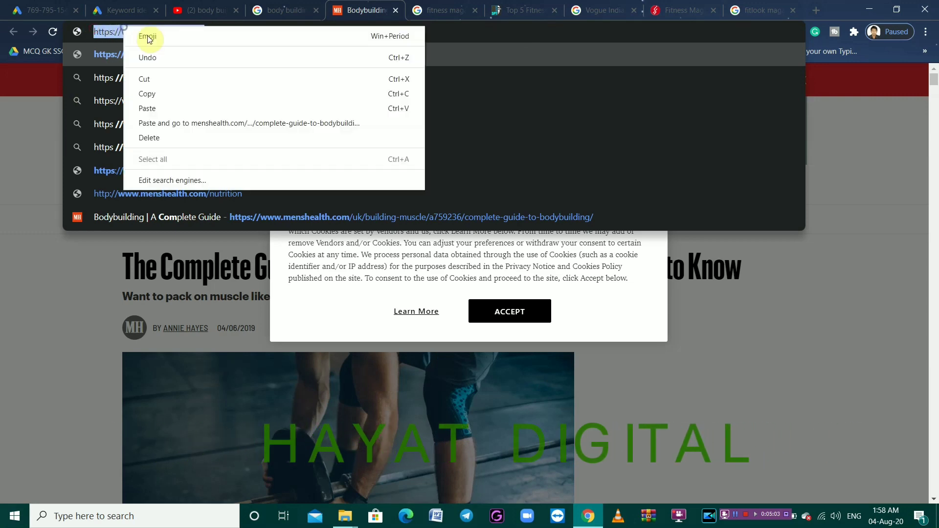
pyautogui.click(176, 92)
# Return to the Google Ads audience form and add the copied Men's Health address as a URL item.
pyautogui.click(44, 6)
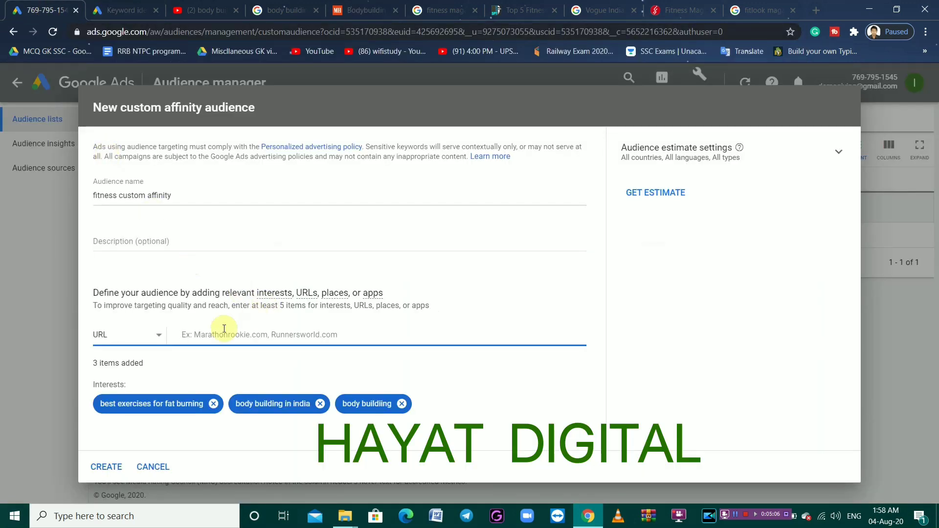
pyautogui.rightClick(206, 337)
pyautogui.click(235, 240)
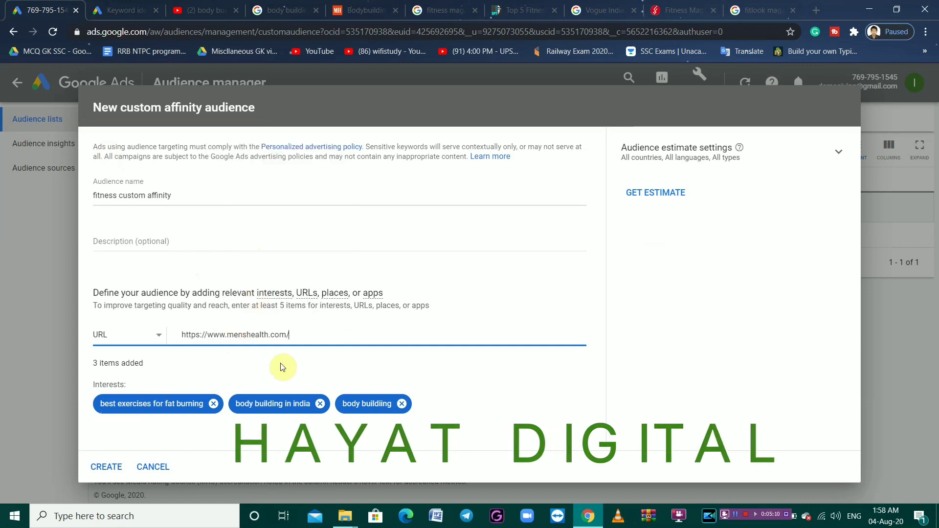
pyautogui.press('Return')
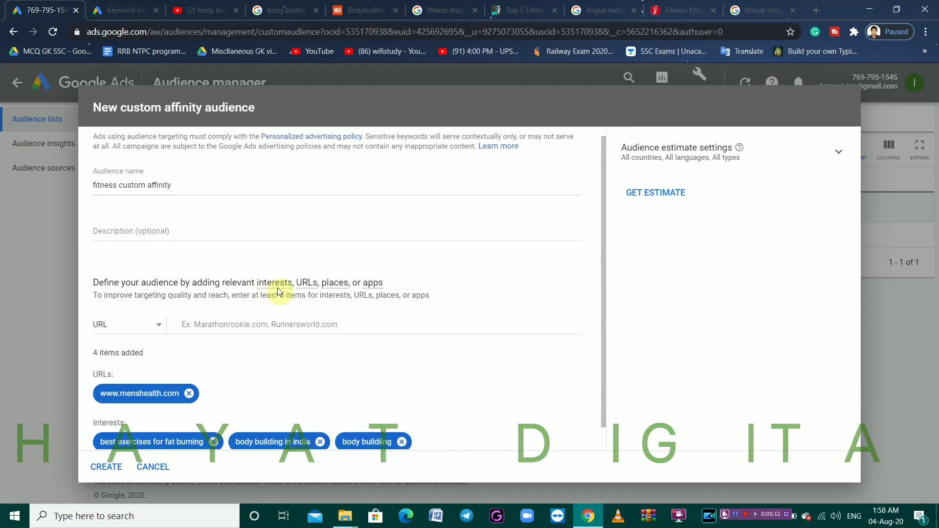
# Look through the theinspirespy.com article on the top 5 fitness magazines in Delhi, down to its Vogue India section.
pyautogui.click(329, 8)
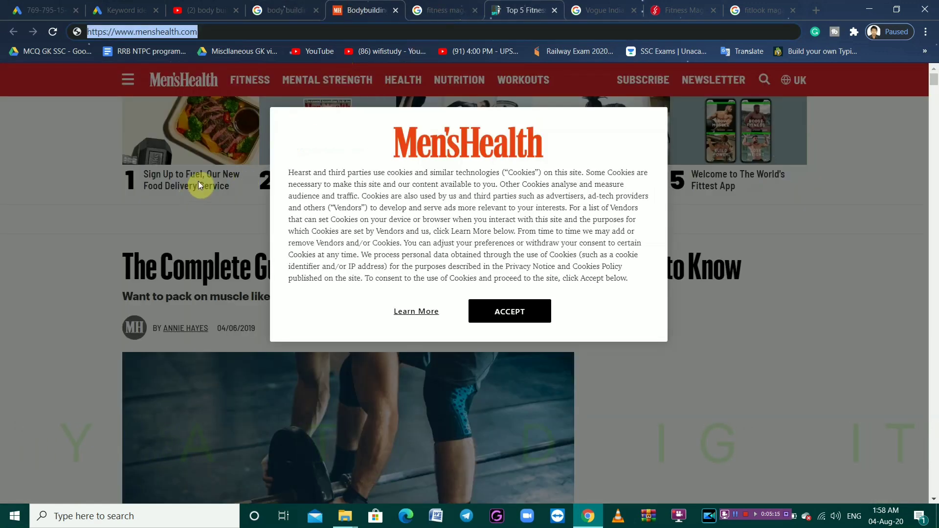
pyautogui.hotkey('ctrl', 'Tab')
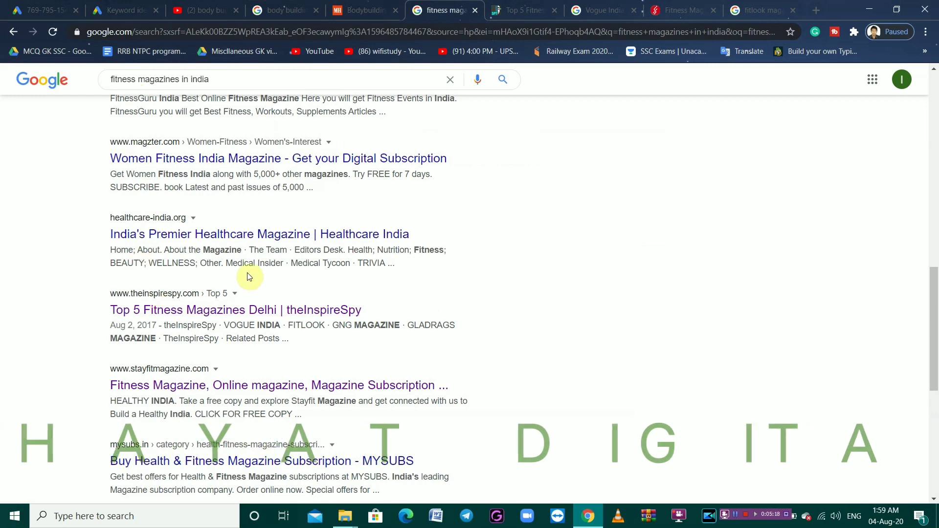
pyautogui.click(506, 11)
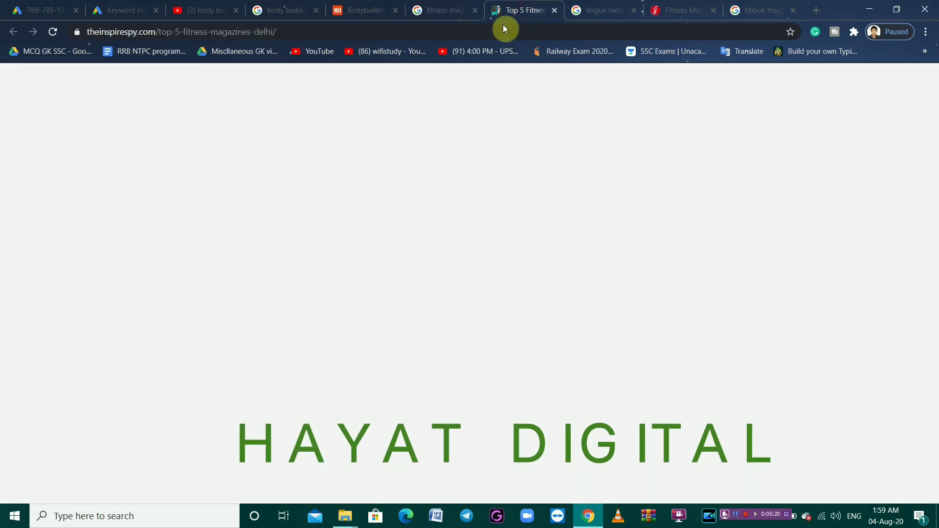
pyautogui.scroll(1, 336, 129)
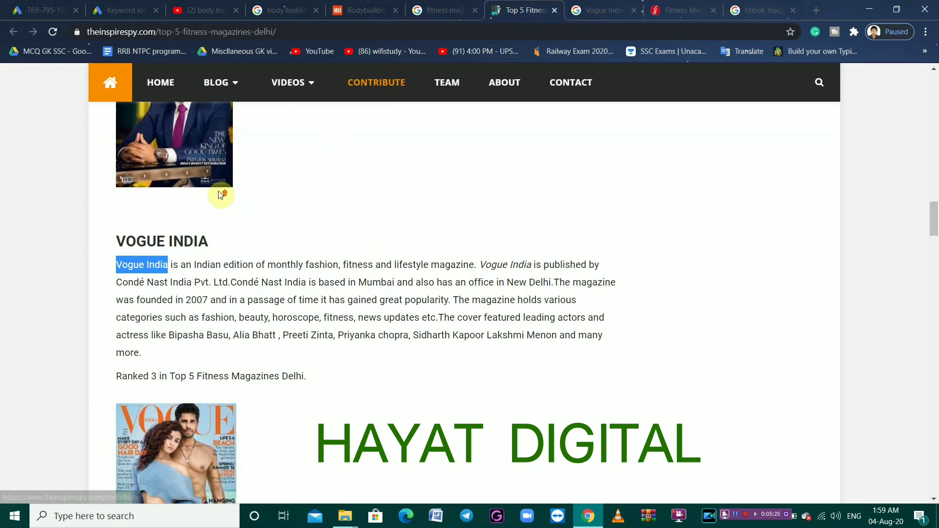
pyautogui.scroll(10, 221, 195)
pyautogui.scroll(-1, 372, 354)
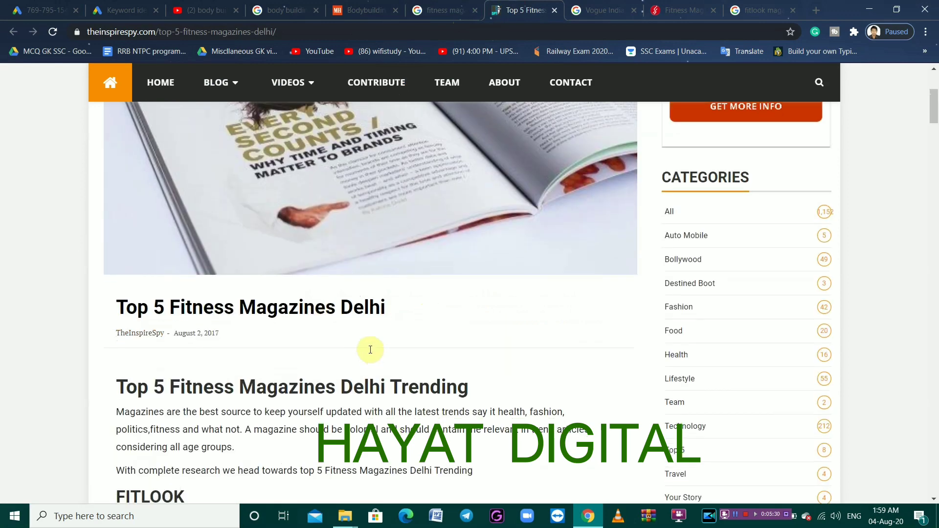
pyautogui.scroll(-10, 371, 353)
pyautogui.scroll(-6, 112, 289)
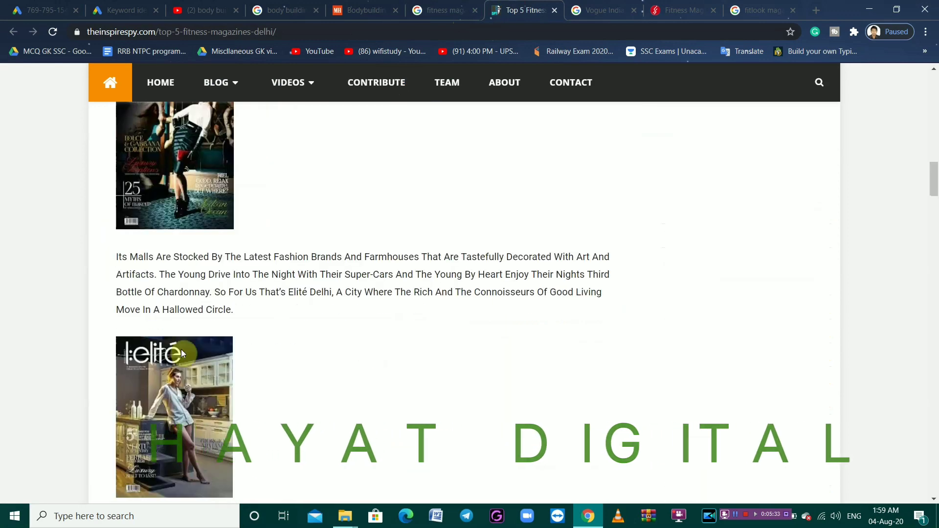
pyautogui.scroll(-6, 112, 289)
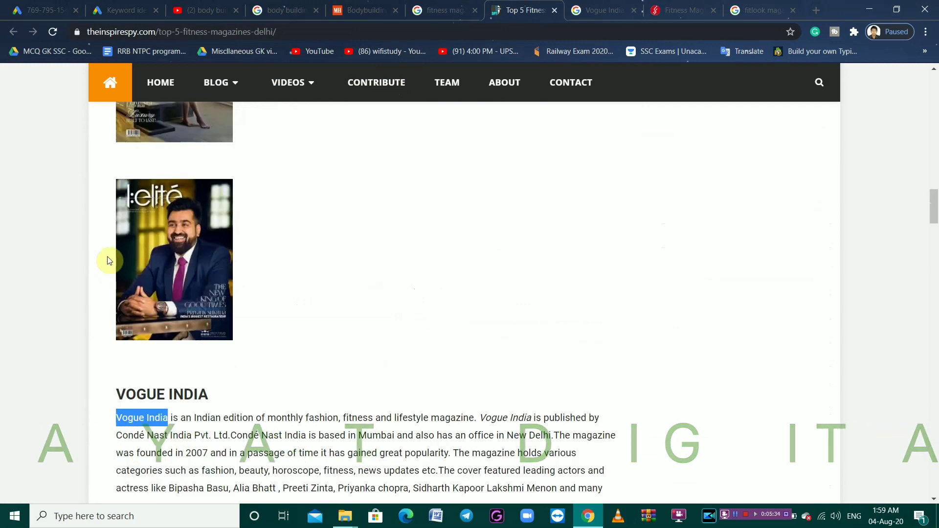
pyautogui.scroll(-3, 107, 260)
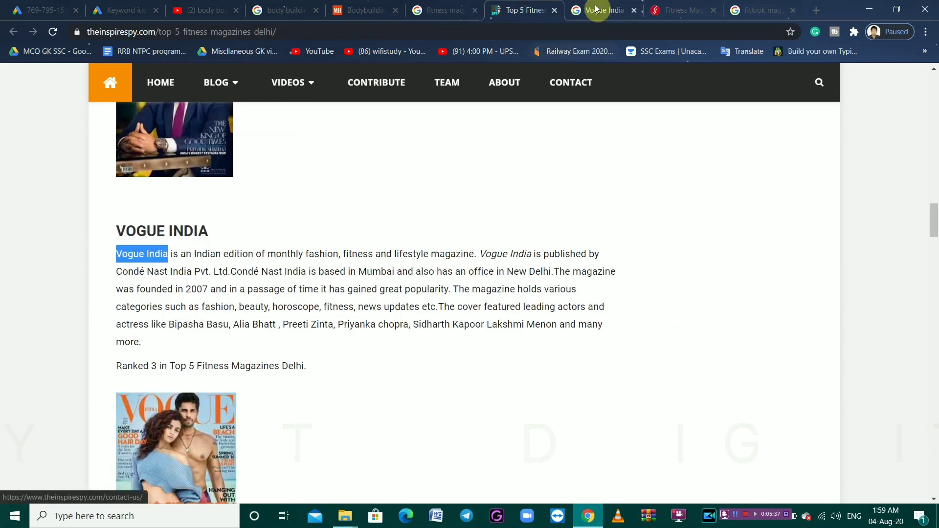
# From the Google results for Vogue India, open the official vogue.in site in a new tab and copy its address.
pyautogui.hotkey('ctrl', 'Tab')
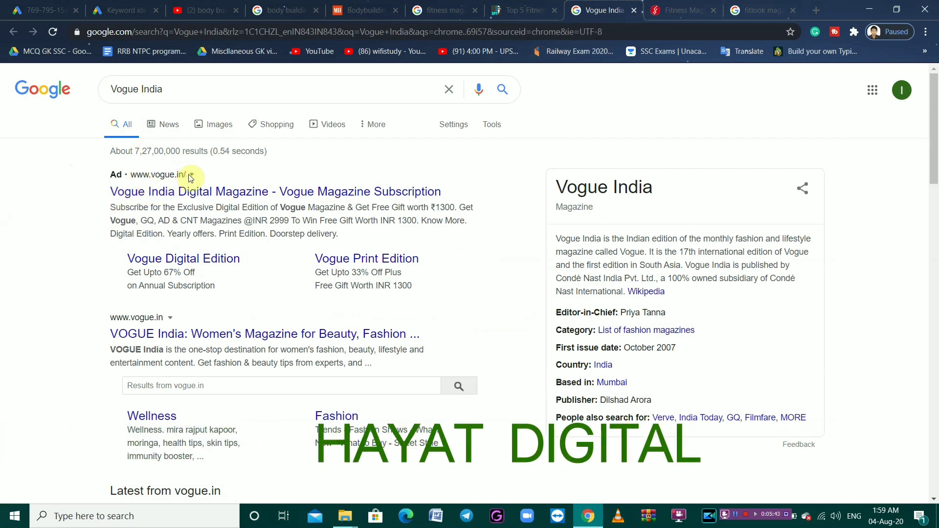
pyautogui.rightClick(133, 320)
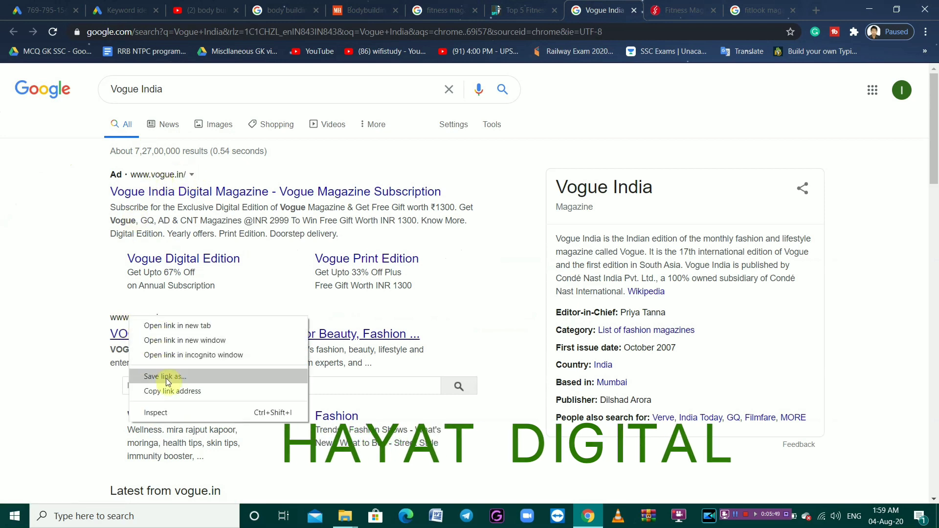
pyautogui.click(179, 326)
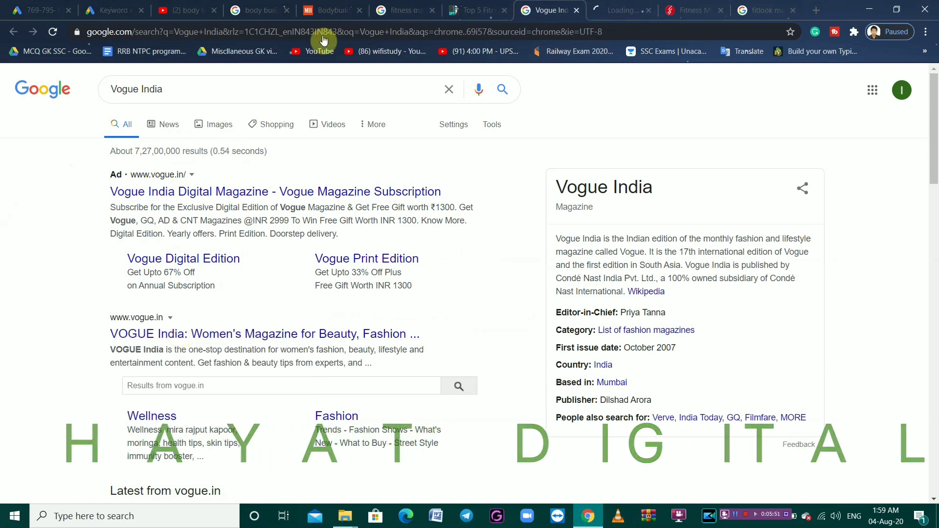
pyautogui.click(624, 9)
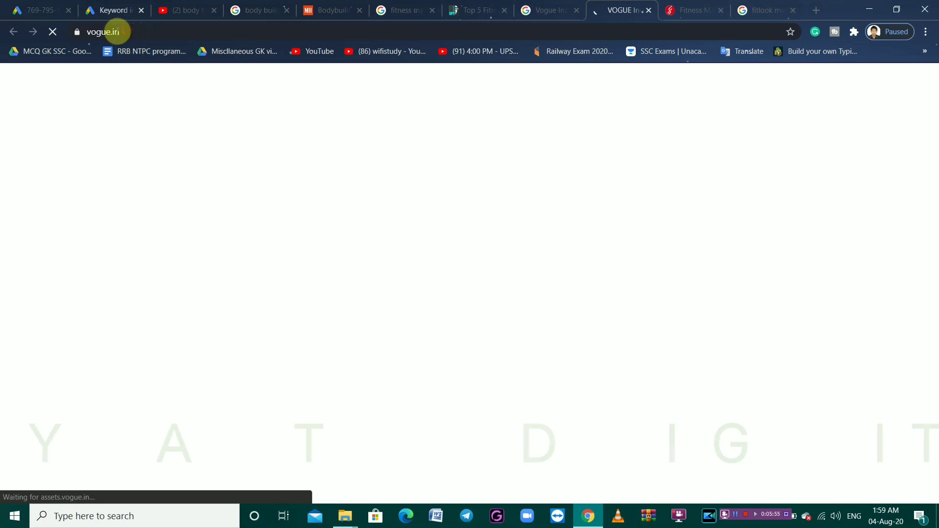
pyautogui.moveTo(117, 32); pyautogui.dragTo(87, 32)
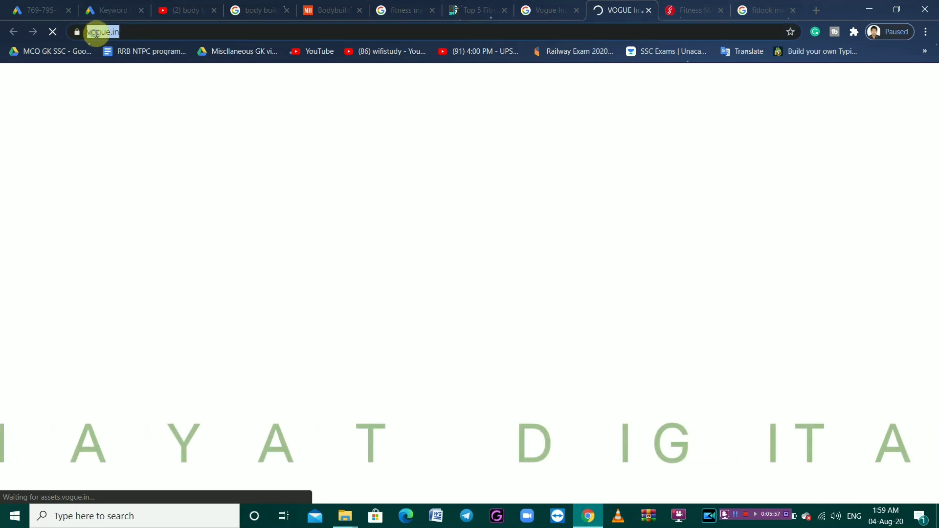
pyautogui.rightClick(92, 32)
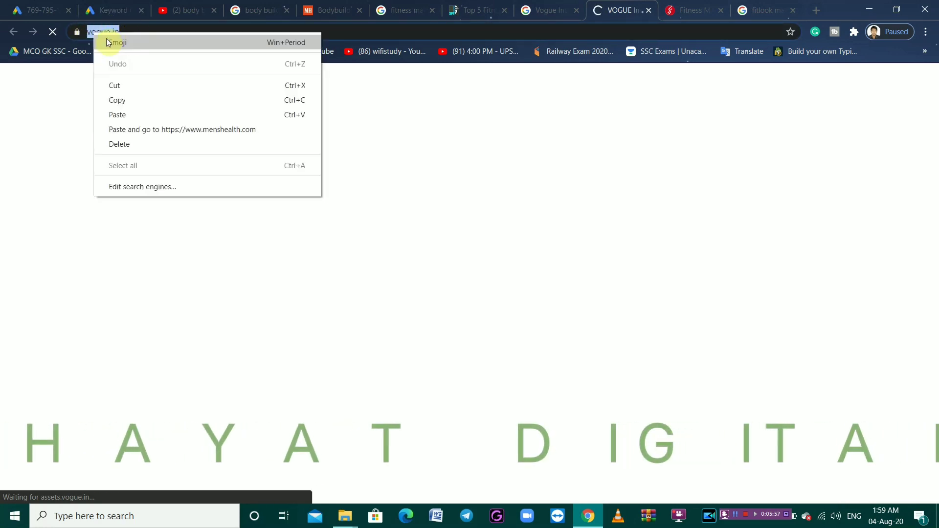
pyautogui.click(118, 100)
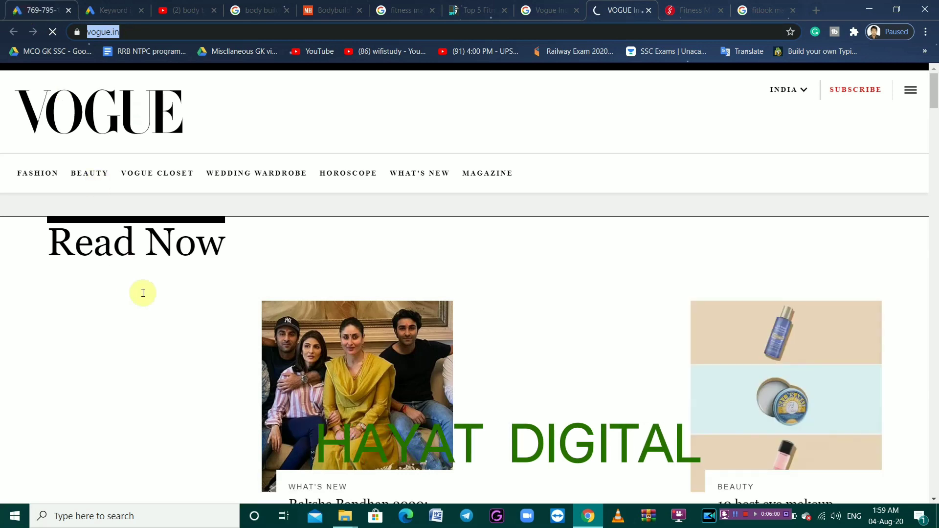
pyautogui.hotkey('ctrl', '1')
pyautogui.rightClick(209, 315)
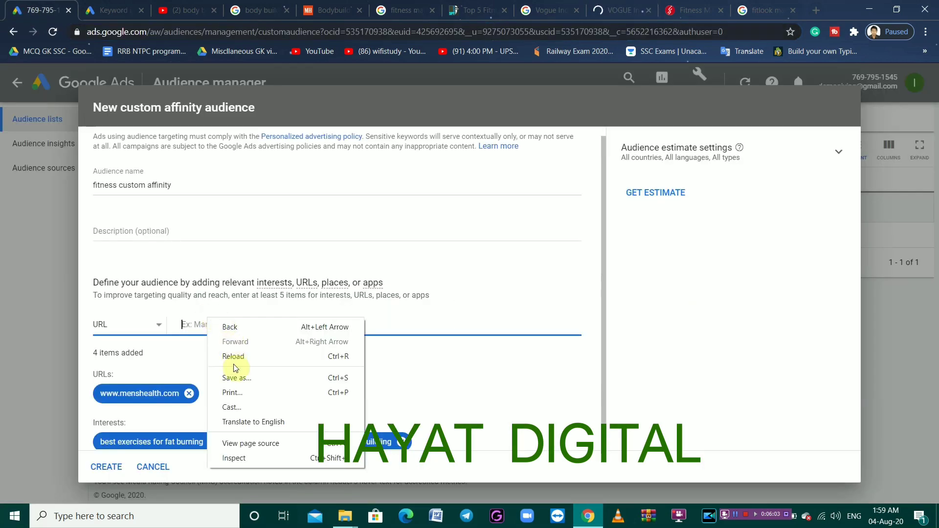
pyautogui.click(189, 305)
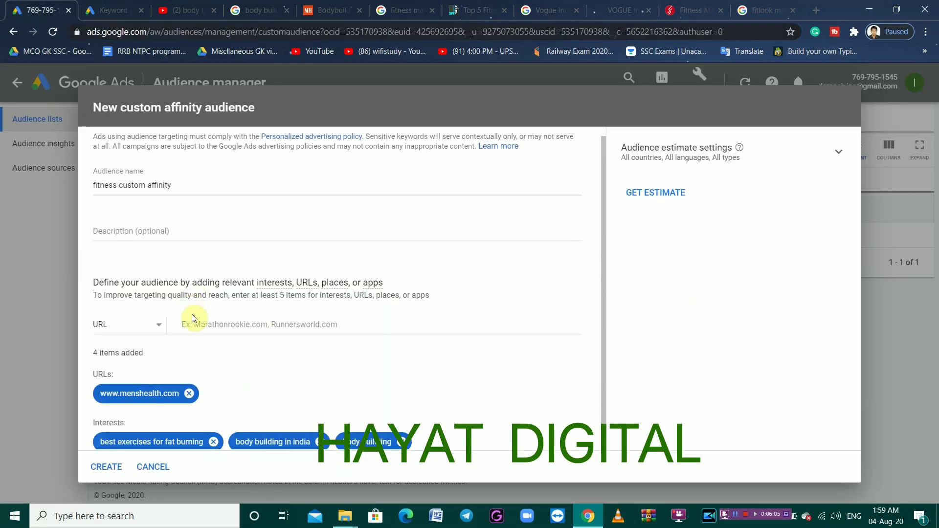
pyautogui.rightClick(190, 321)
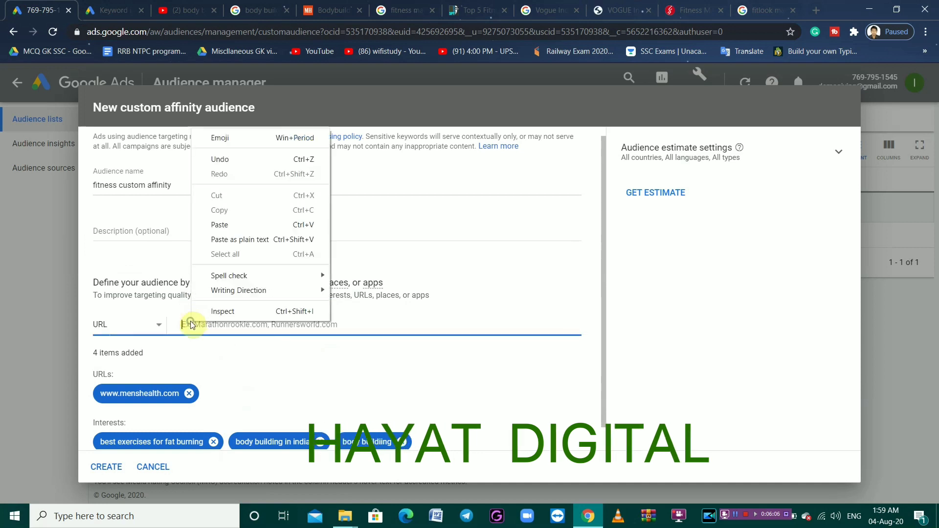
pyautogui.click(223, 226)
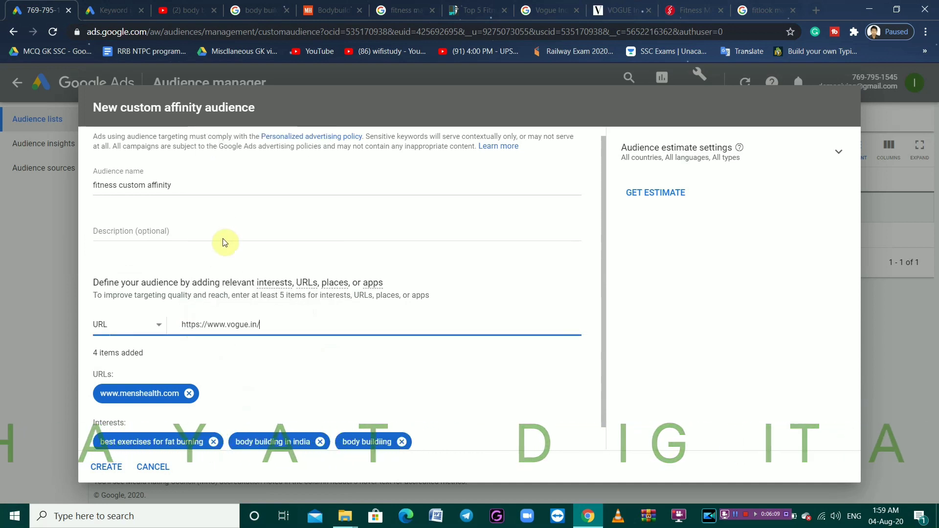
pyautogui.press('Return')
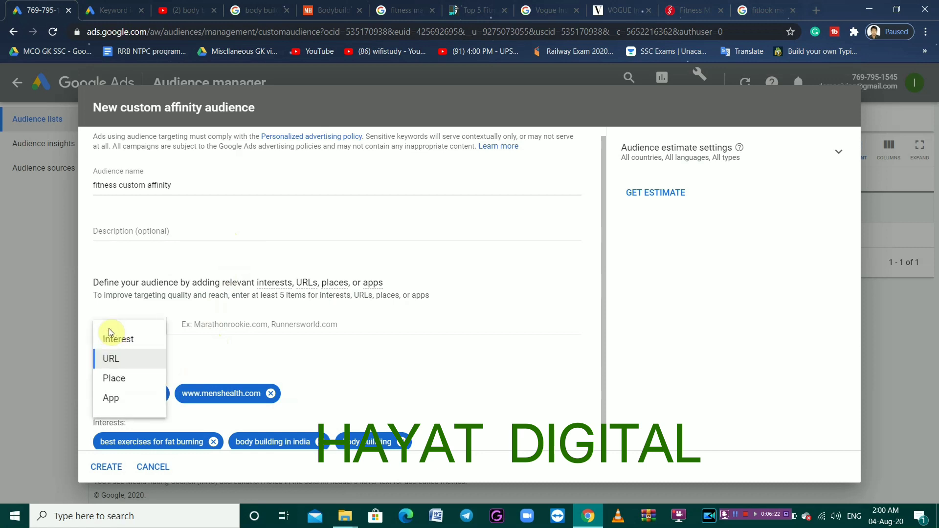
# Change the audience item type to App, search for "fitness" and add 30 Day Fitness Challenge - Workout at Home.
pyautogui.click(118, 396)
pyautogui.click(233, 327)
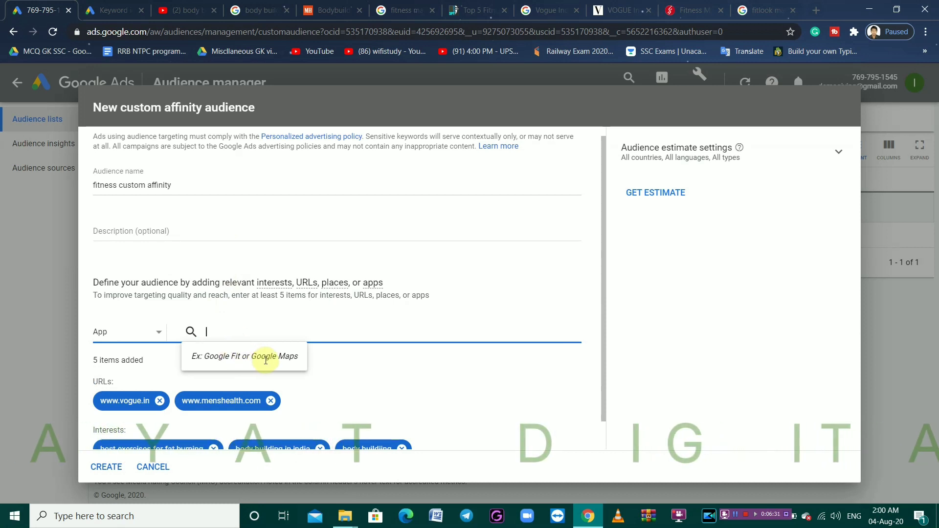
pyautogui.write('fitness')
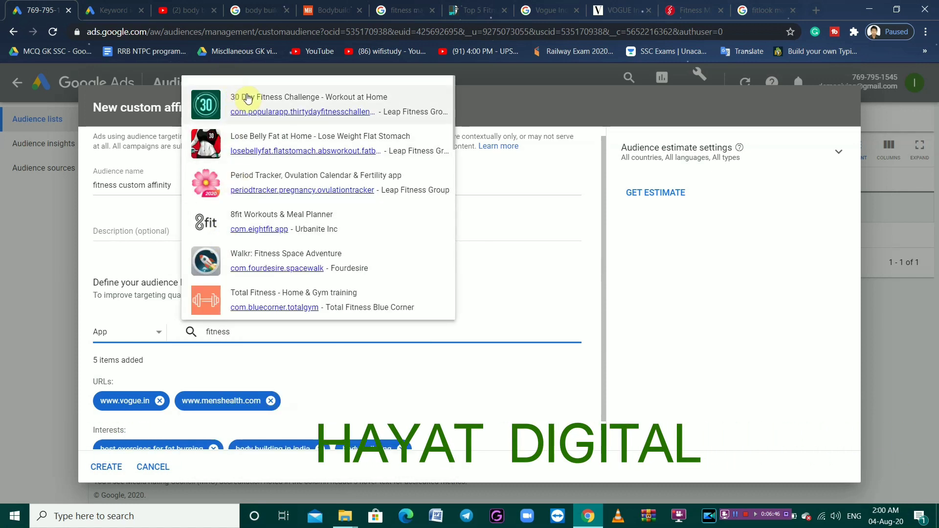
pyautogui.click(320, 100)
# Add the apps Total Fitness - Home & Gym training and 8fit Workouts & Meal Planner to the audience.
pyautogui.click(233, 330)
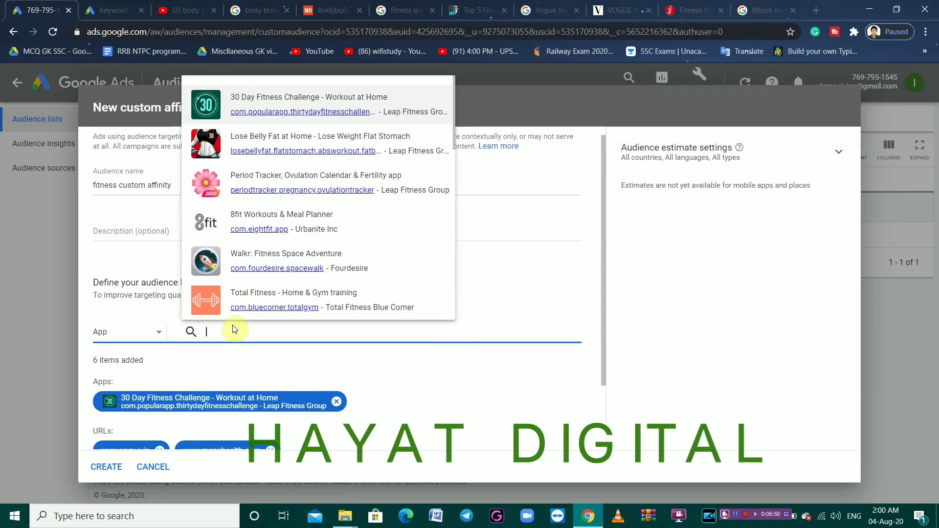
pyautogui.click(355, 295)
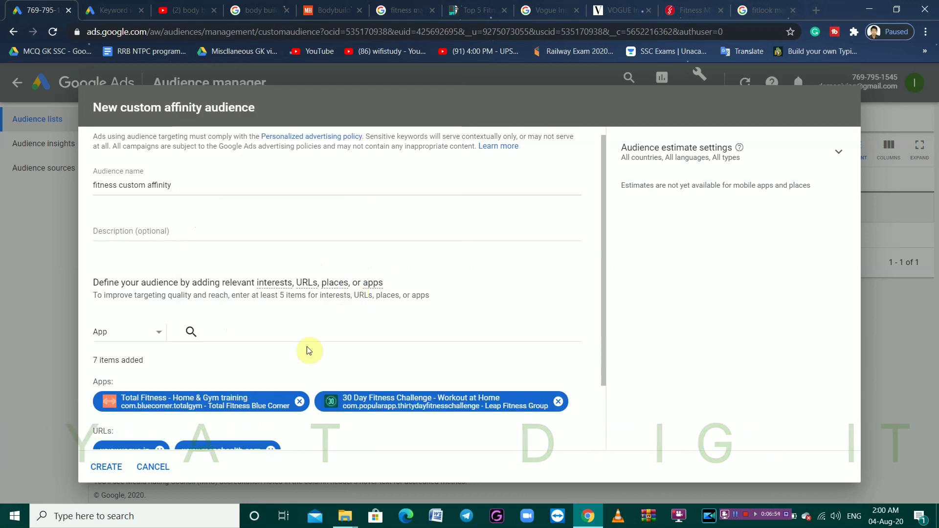
pyautogui.click(258, 330)
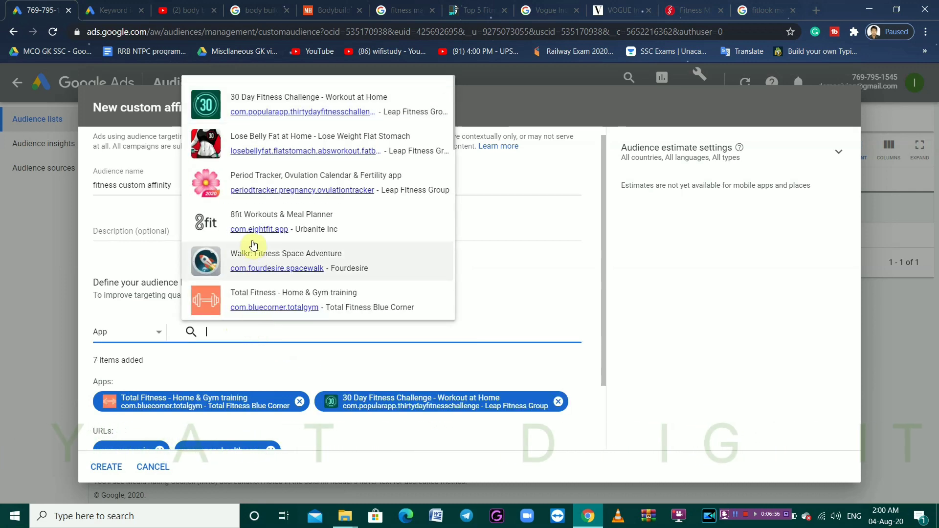
pyautogui.click(309, 218)
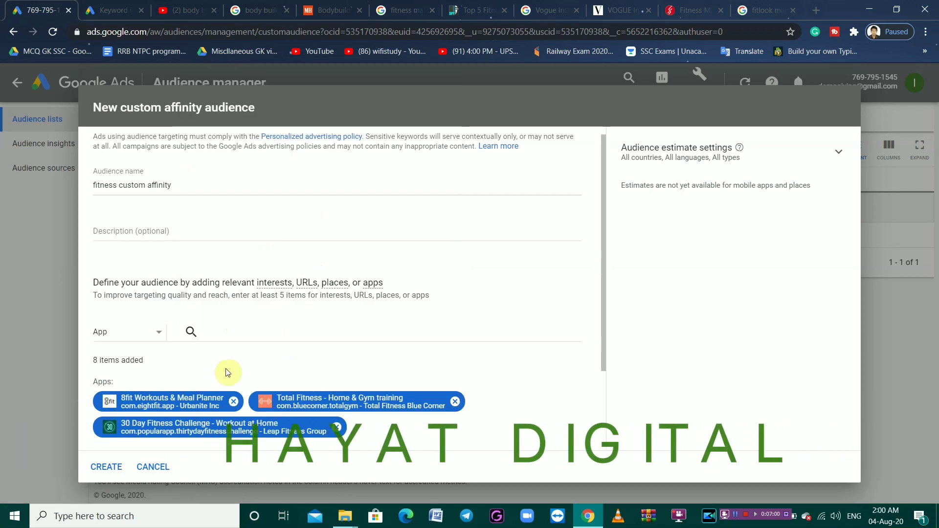
# Review the added apps, URLs and interests, and create the fitness custom affinity audience.
pyautogui.scroll(-2, 190, 372)
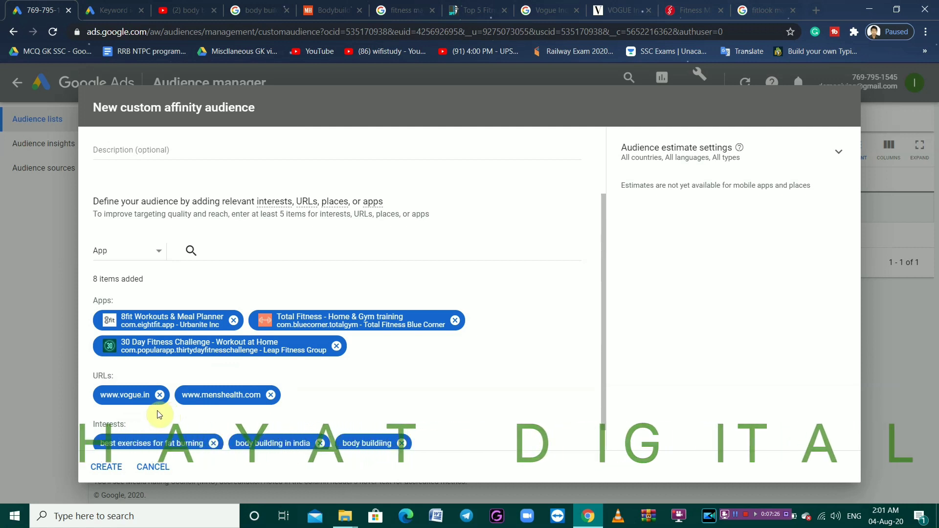
pyautogui.scroll(-1, 166, 416)
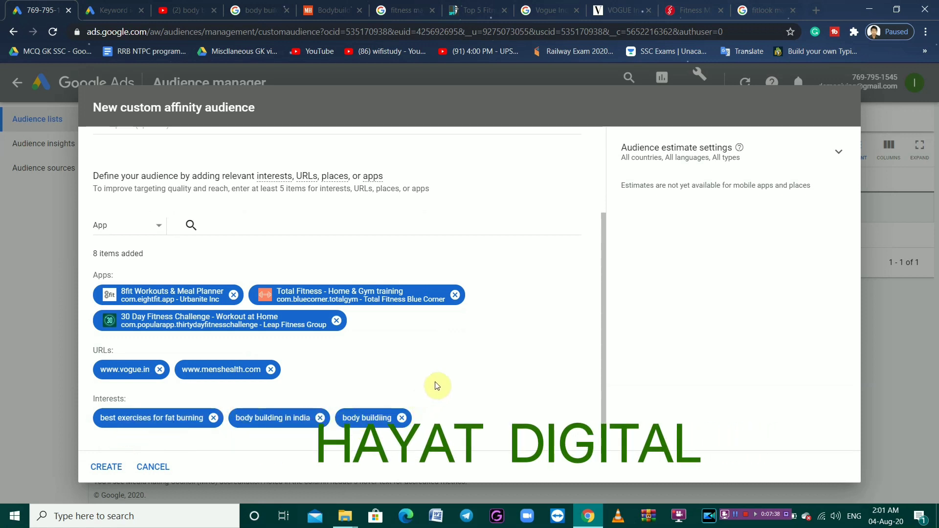
pyautogui.click(104, 468)
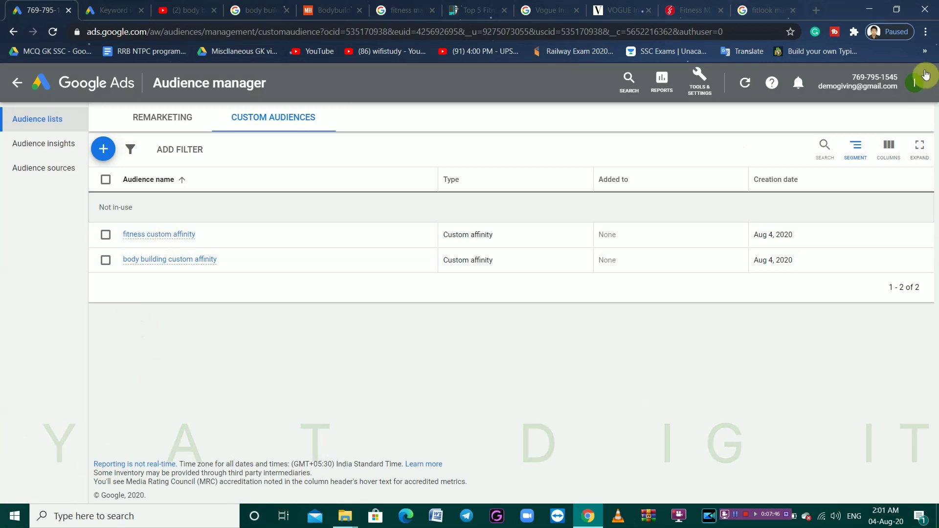
# Start a new Video campaign without a goal's guidance and continue to its location and language settings.
pyautogui.click(60, 87)
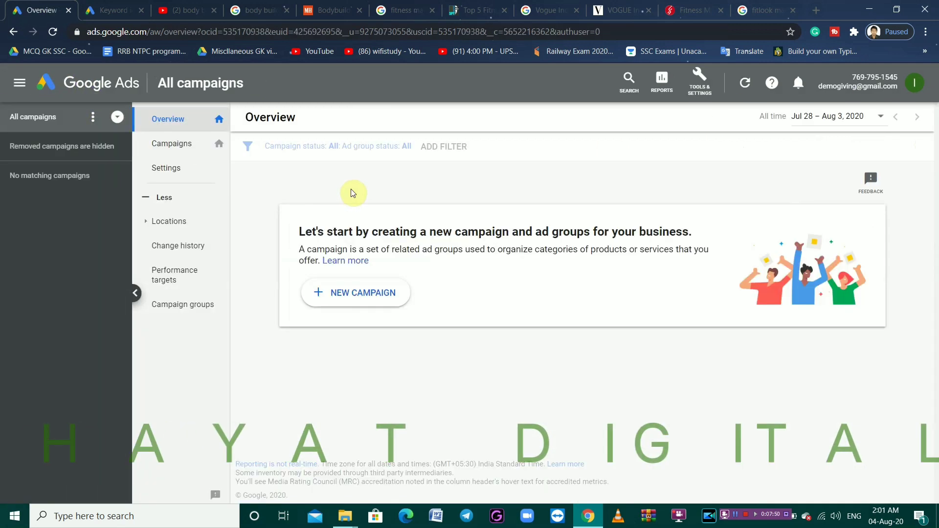
pyautogui.click(375, 291)
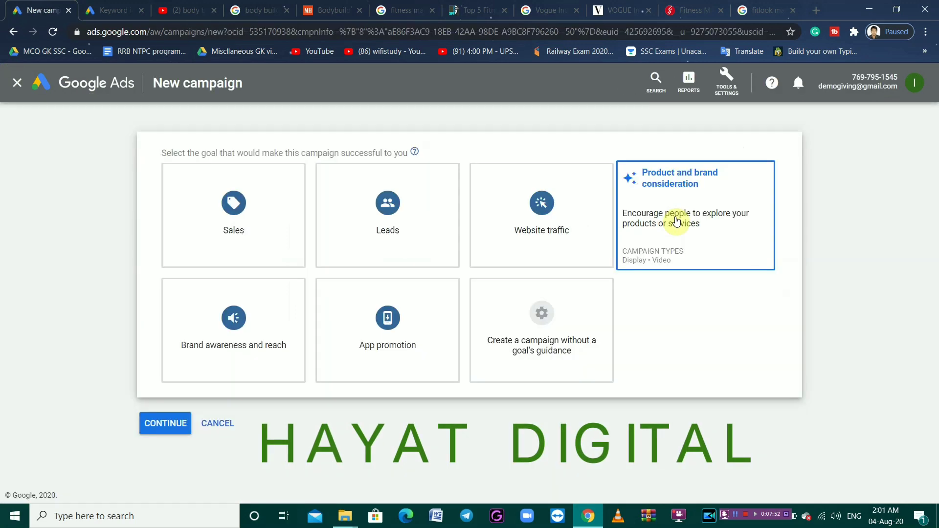
pyautogui.click(499, 351)
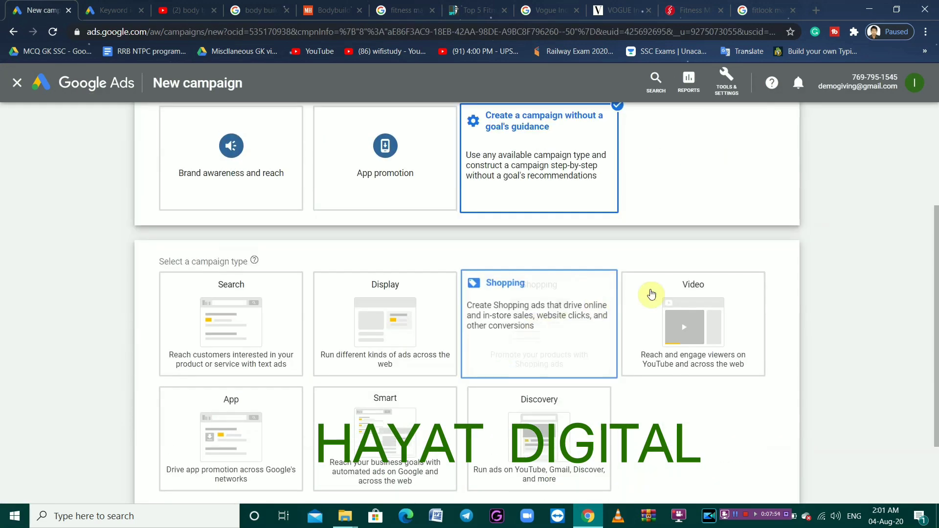
pyautogui.click(657, 291)
pyautogui.scroll(-7, 466, 342)
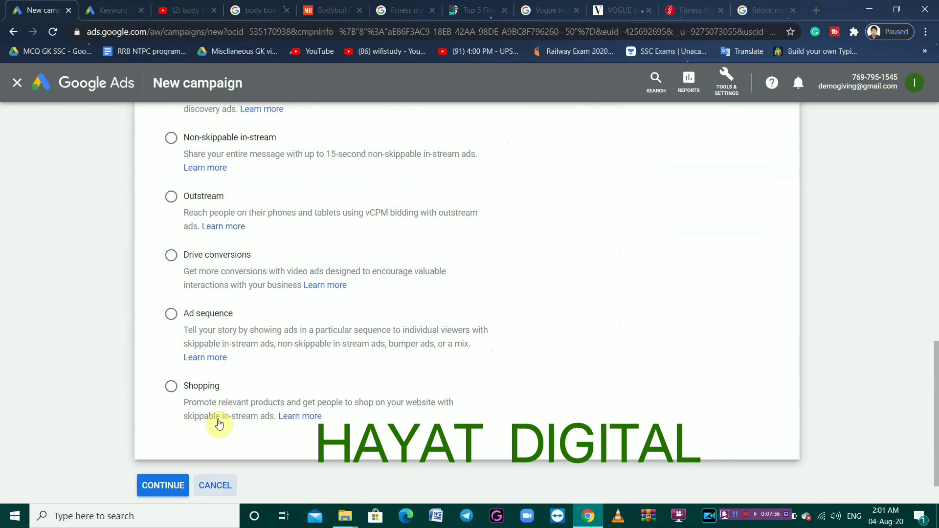
pyautogui.click(168, 489)
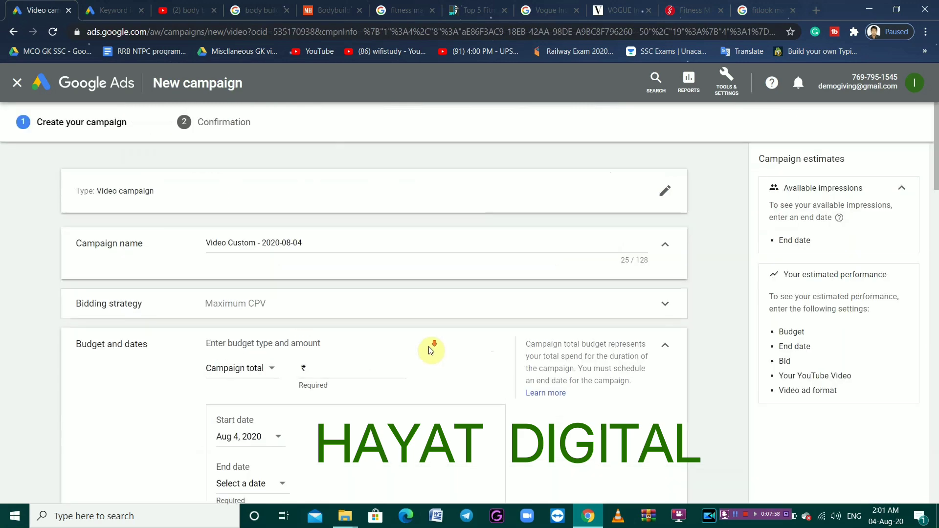
pyautogui.scroll(-6, 430, 351)
pyautogui.scroll(-2, 431, 350)
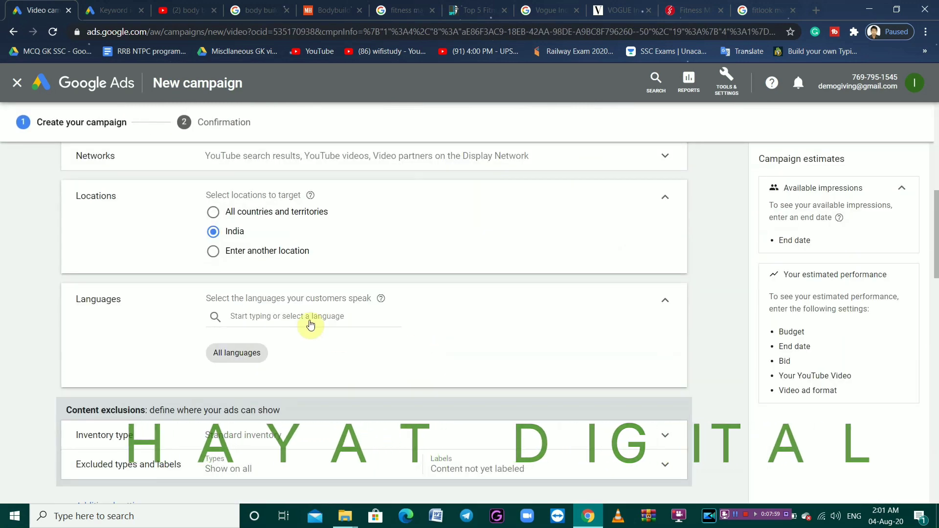
# Target the fitness custom affinity audience in the new video campaign by browsing the interests and habits audiences.
pyautogui.scroll(-7, 254, 260)
pyautogui.click(254, 256)
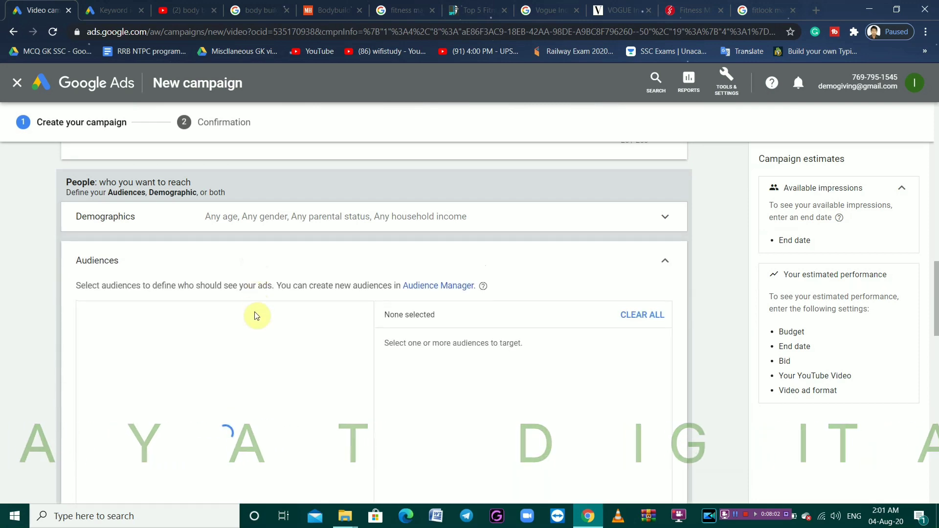
pyautogui.scroll(-1, 272, 336)
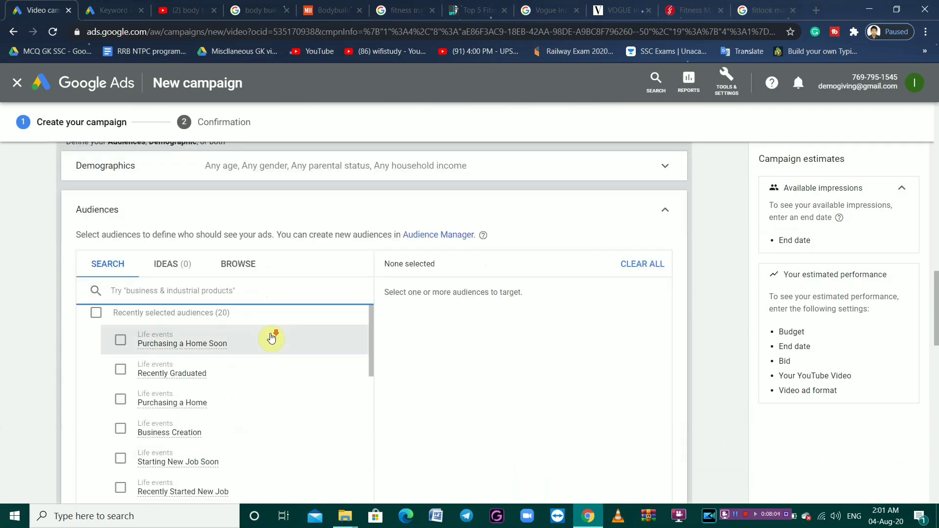
pyautogui.click(248, 269)
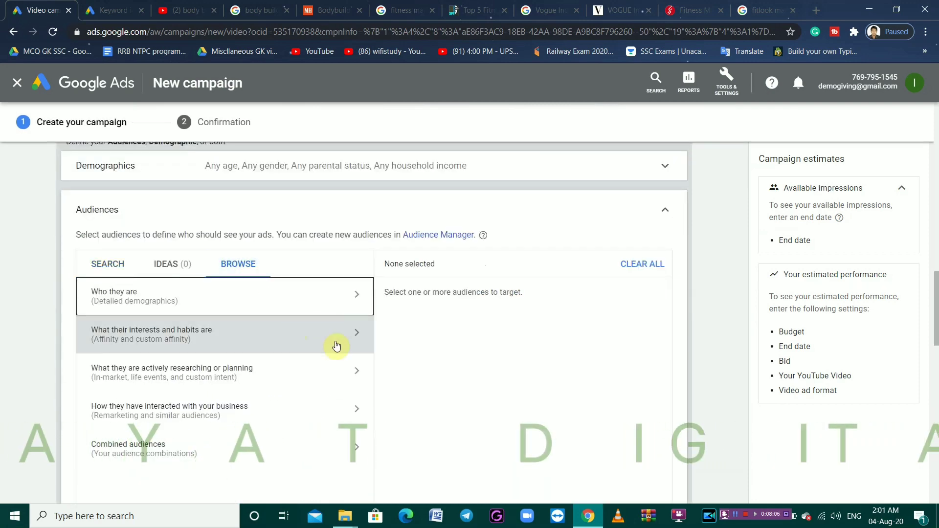
pyautogui.click(360, 341)
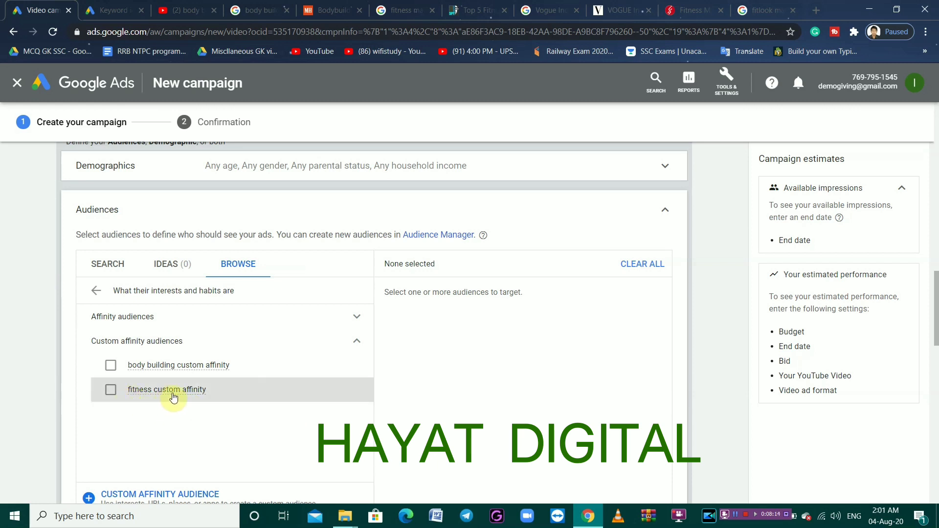
pyautogui.click(128, 390)
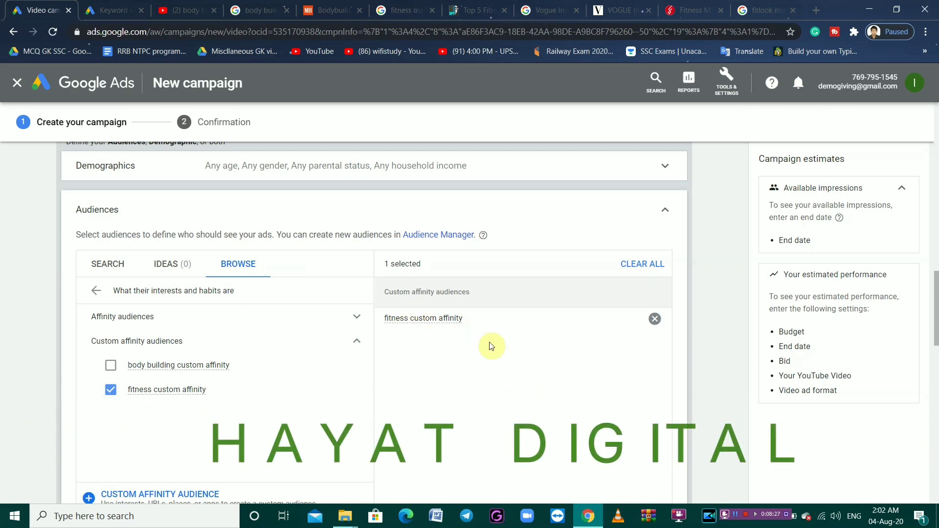
pyautogui.scroll(-2, 492, 348)
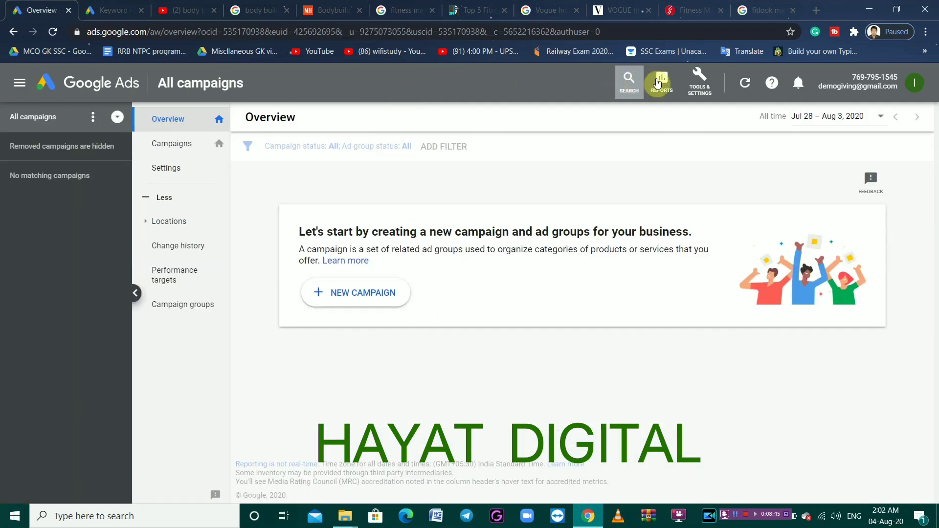
# Open the list of custom audiences in Audience manager.
pyautogui.click(712, 88)
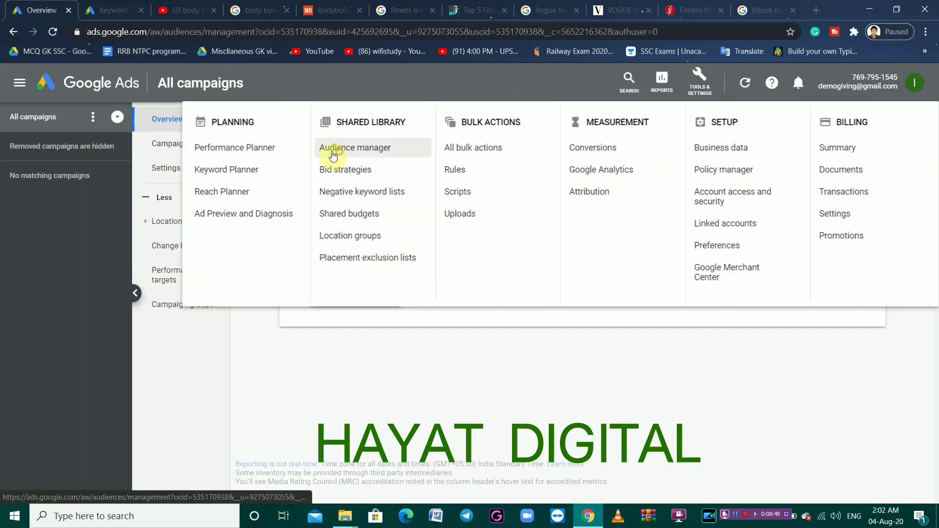
pyautogui.click(332, 153)
pyautogui.click(283, 116)
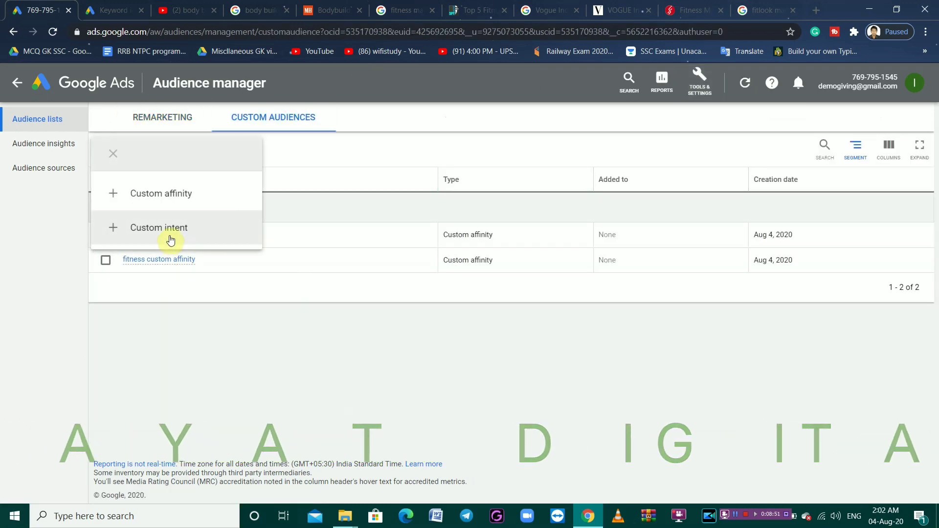
# Draft a custom intent audience named "fitness custom intent", view its in-market keywords and Google search terms options, and discard the draft.
pyautogui.click(168, 240)
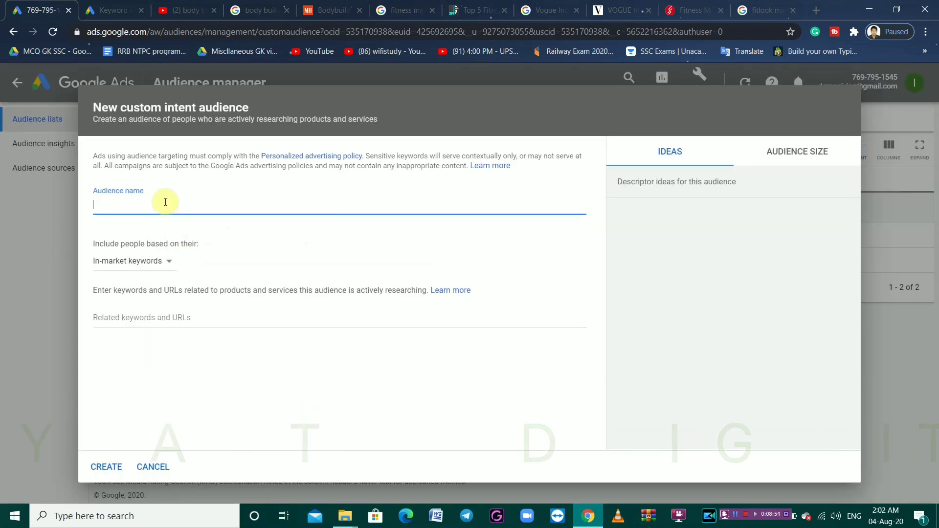
pyautogui.write('fit')
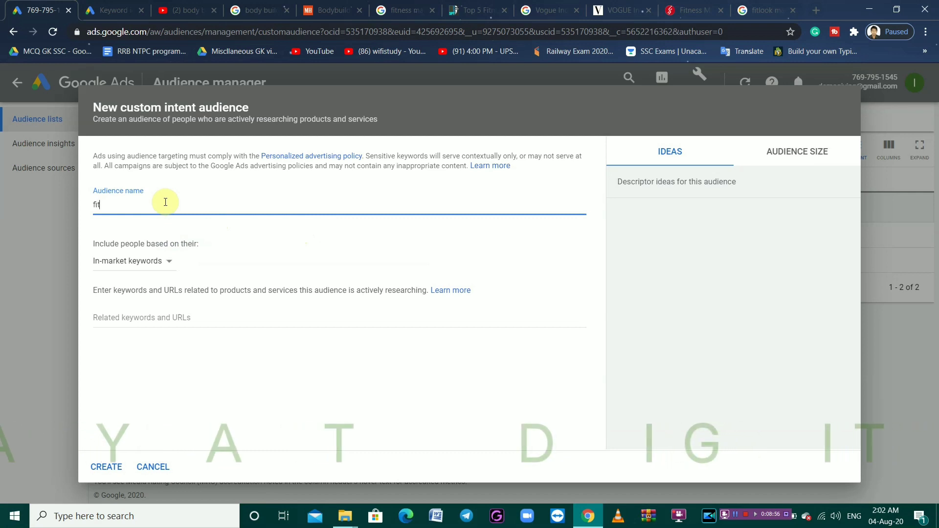
pyautogui.write('ness c')
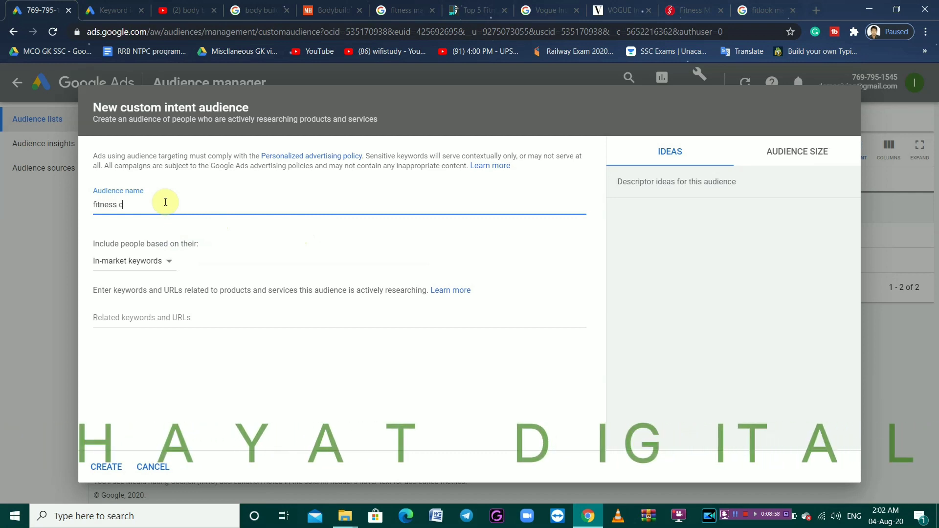
pyautogui.write('ustom in')
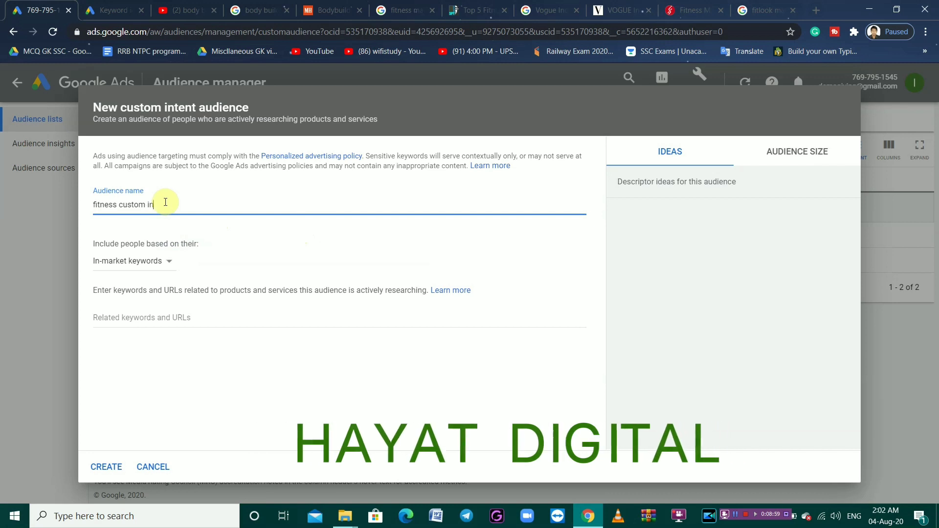
pyautogui.write('tent')
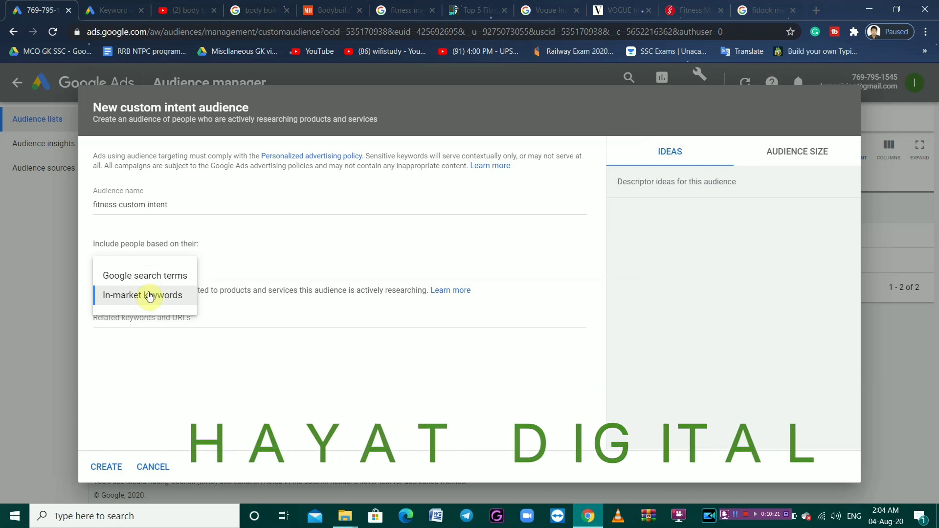
pyautogui.click(228, 312)
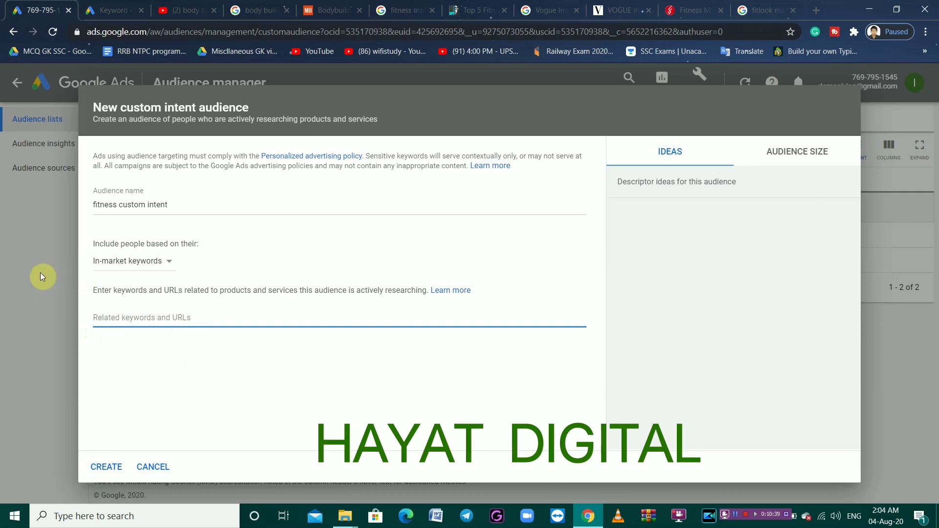
pyautogui.click(151, 468)
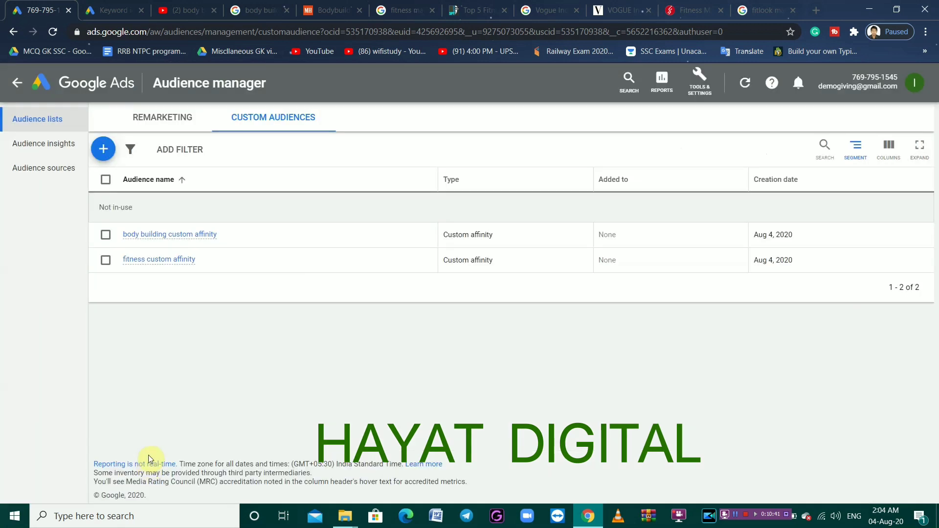